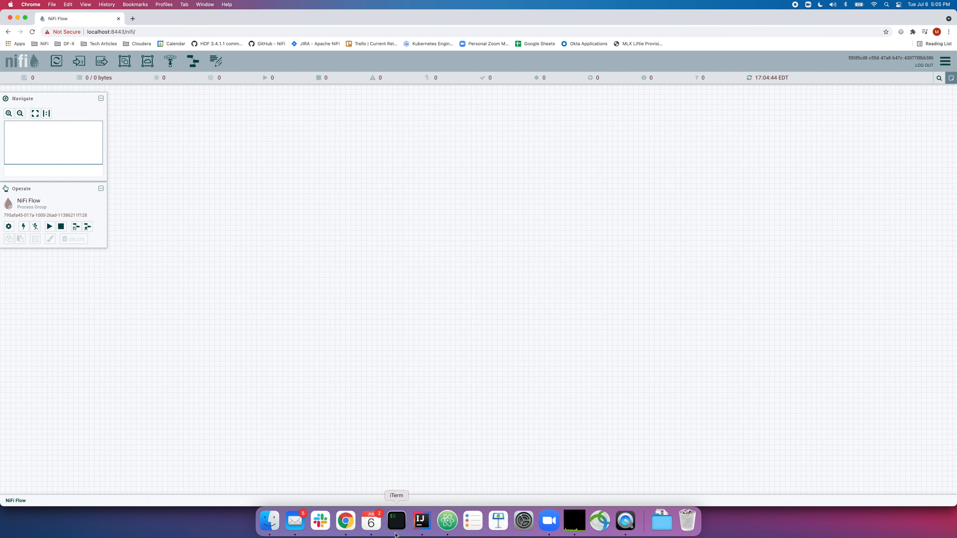
In the terminal, stop following the NiFi log and shut NiFi down with bin/nifi.sh stop
click(398, 525)
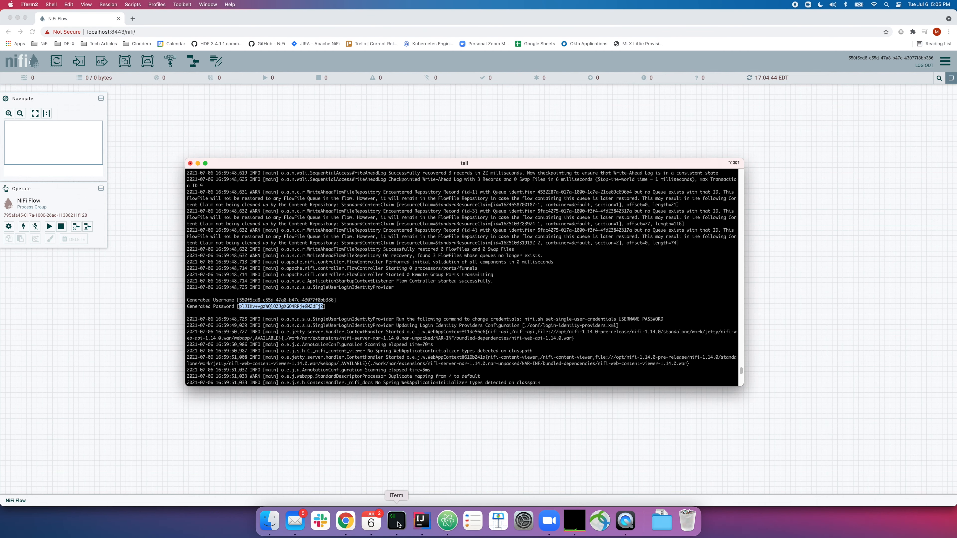
click(402, 333)
text(bin/nifi.)
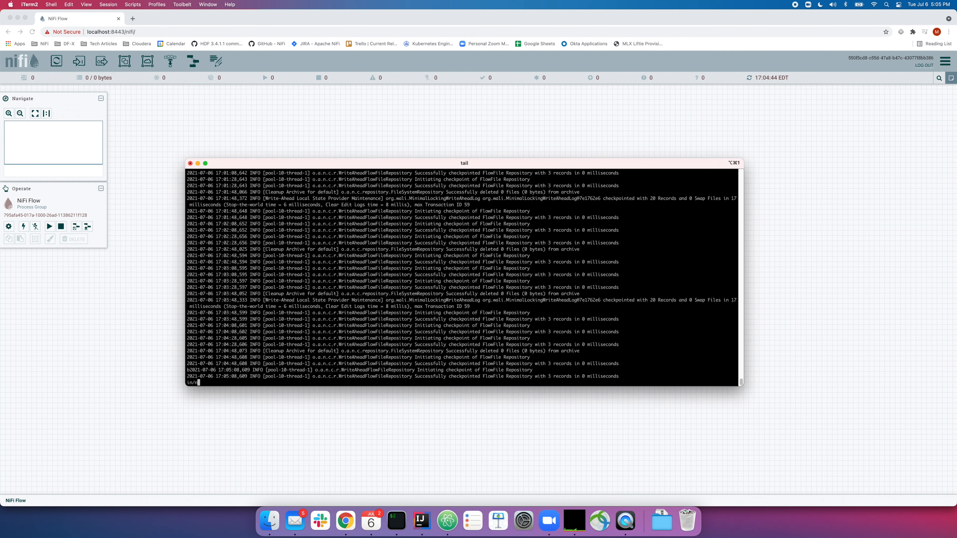
key(ctrl+c)
text(bin/nifi.sh stop)
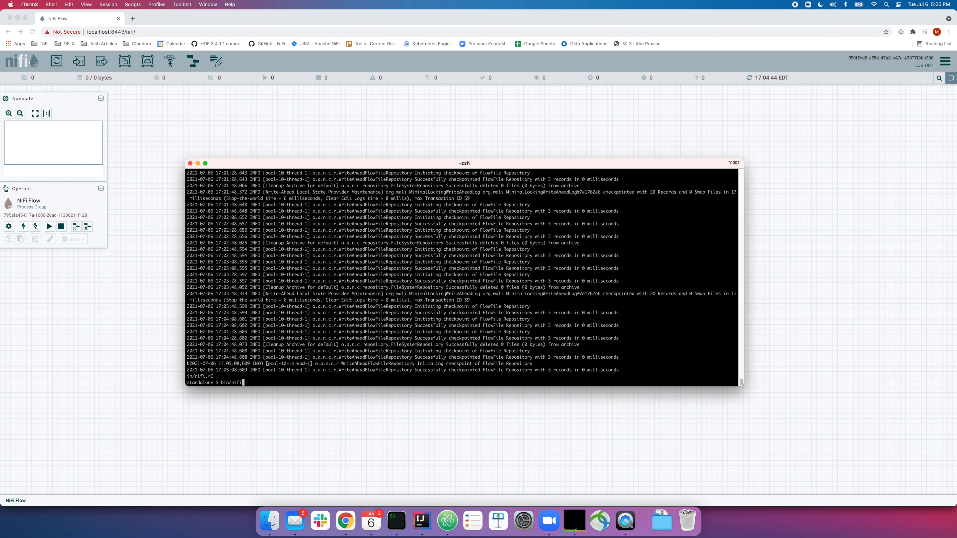
key(Return)
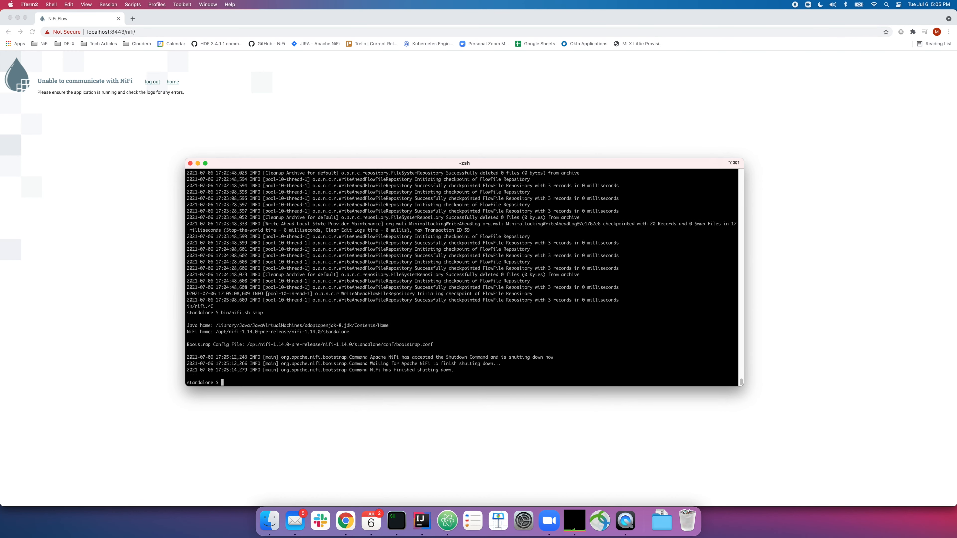
Set new single-user credentials with bin/nifi.sh set-single-user-credentials, giving the new username and password
key(BackSpace)
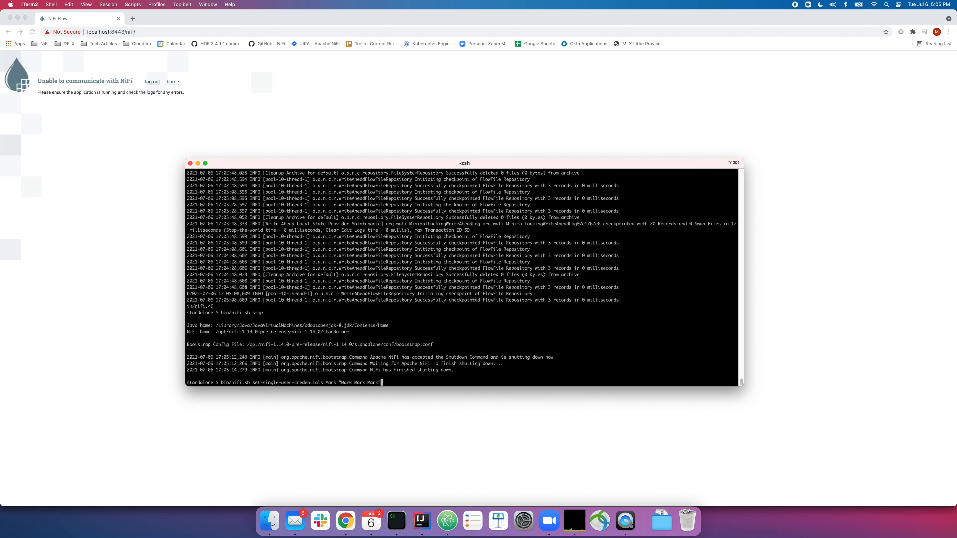
key(Return)
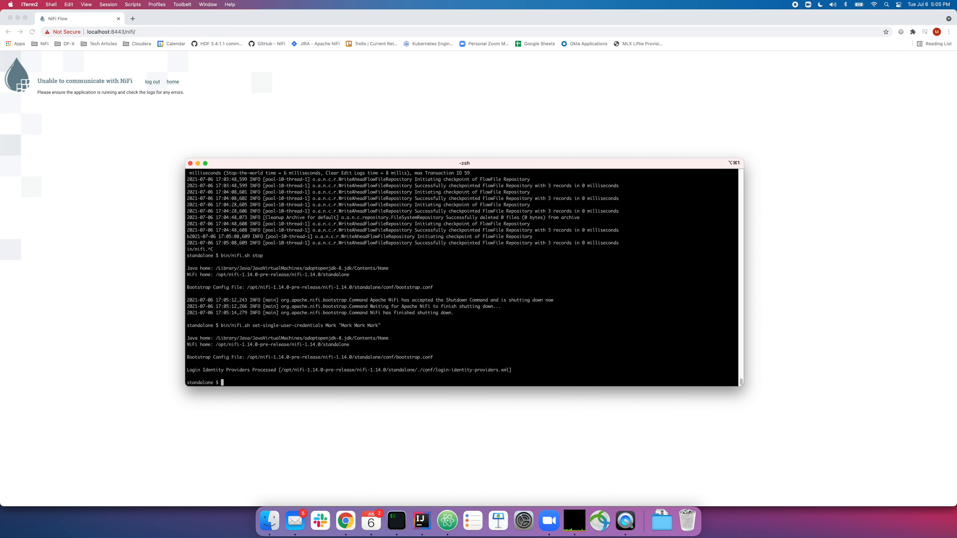
Start NiFi with bin/nifi.sh start and follow logs/nifi-app.log
text(bin/nifi.sh start)
key(Return)
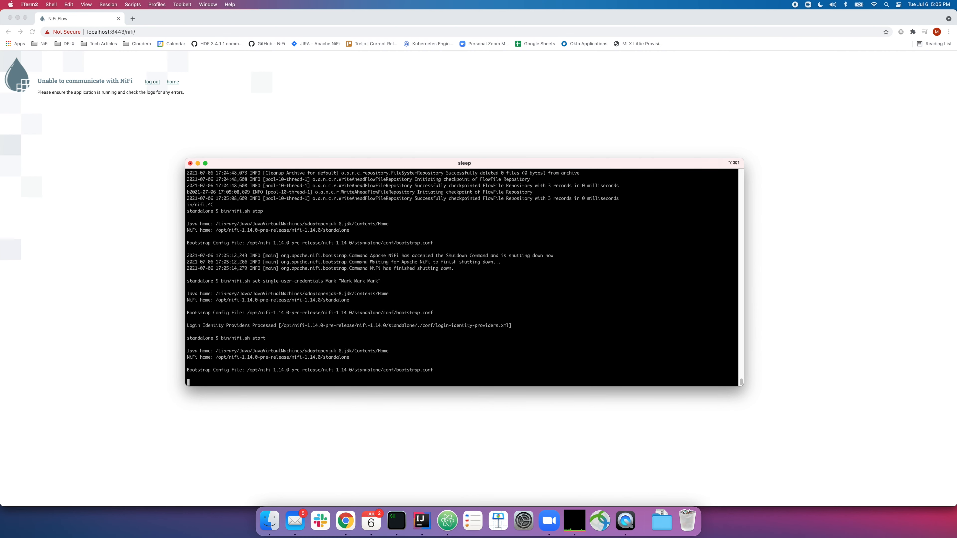
text(tail -F logs/nifi-app.log)
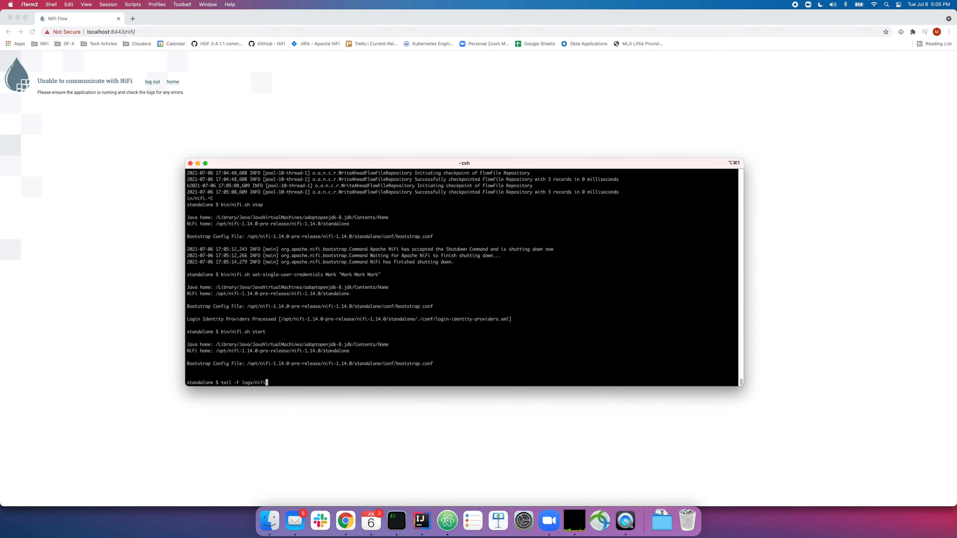
key(Return)
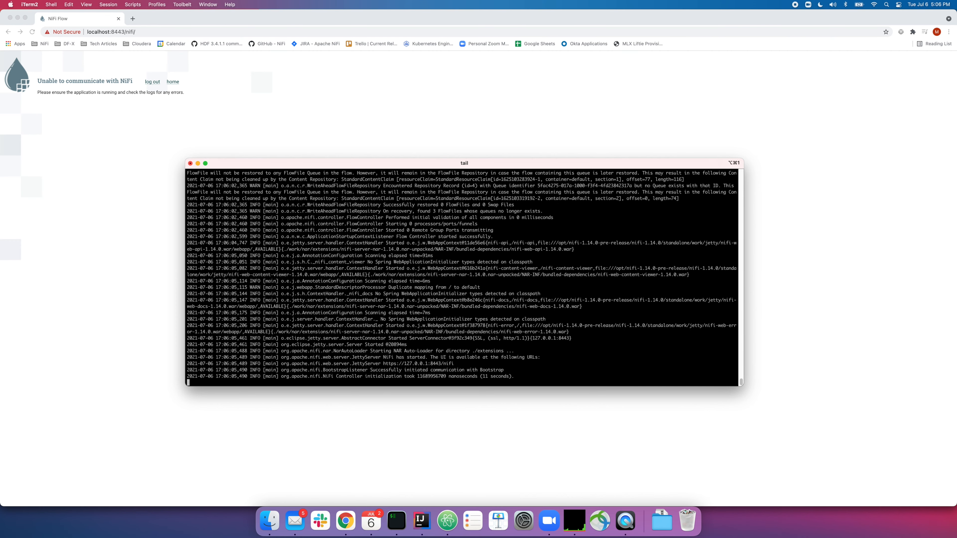
click(153, 83)
Log out of NiFi, then sign in on the login page with the new username and password
click(152, 82)
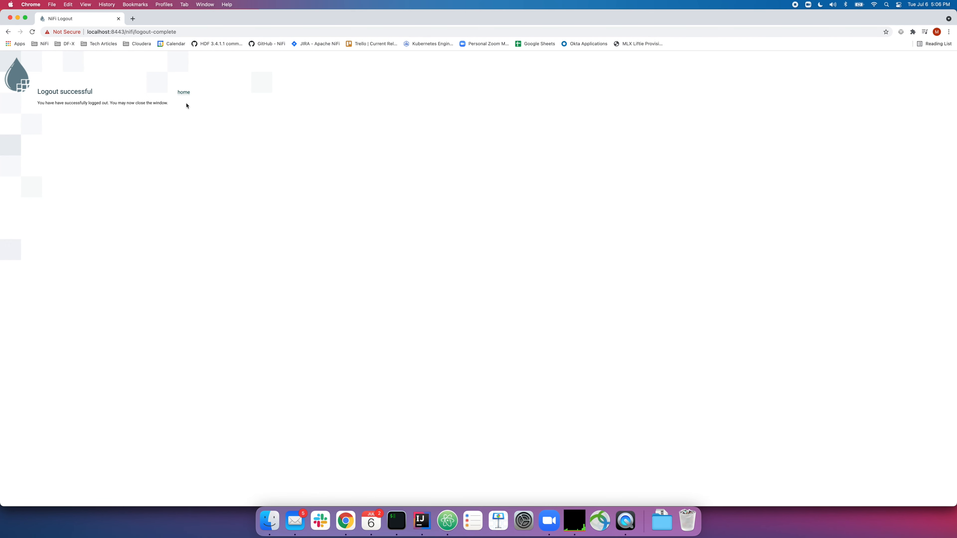
click(184, 93)
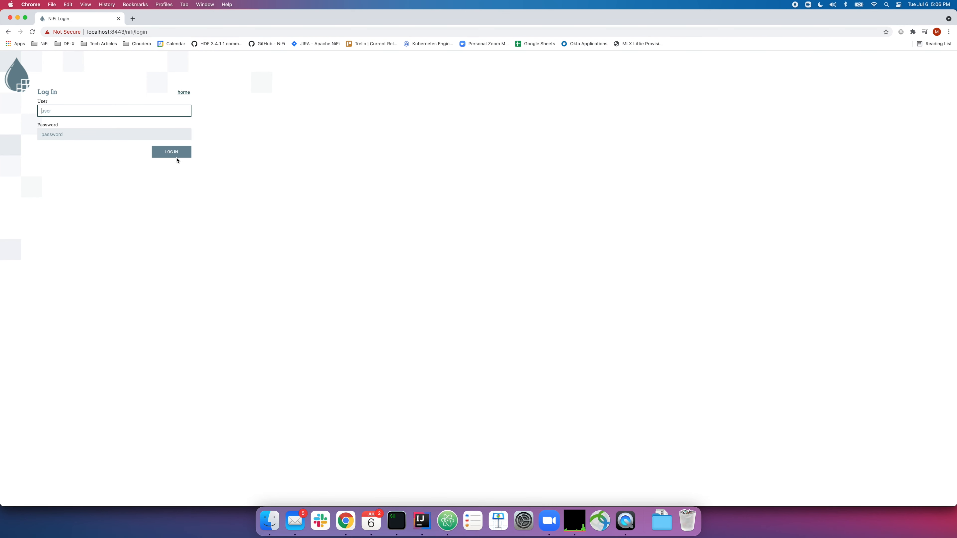
text(Mark)
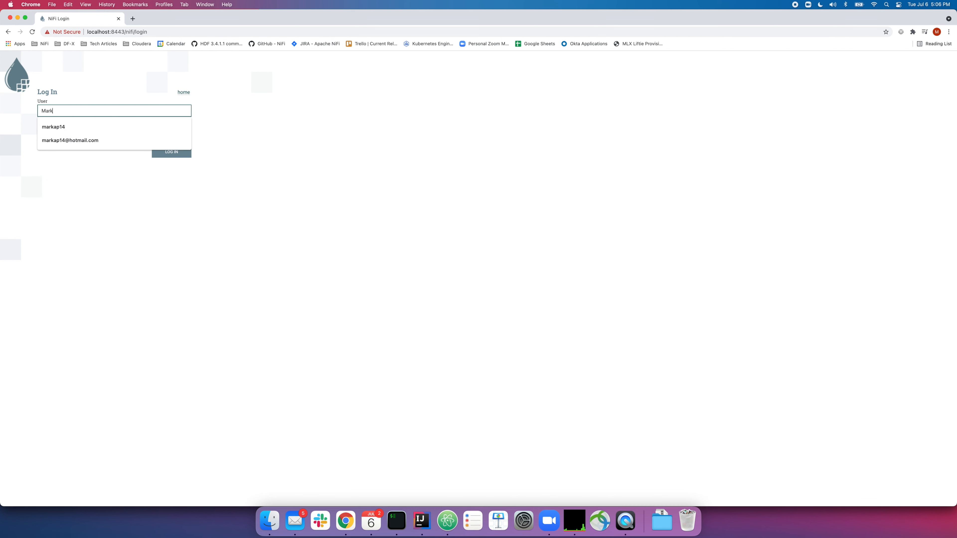
click(259, 147)
click(120, 132)
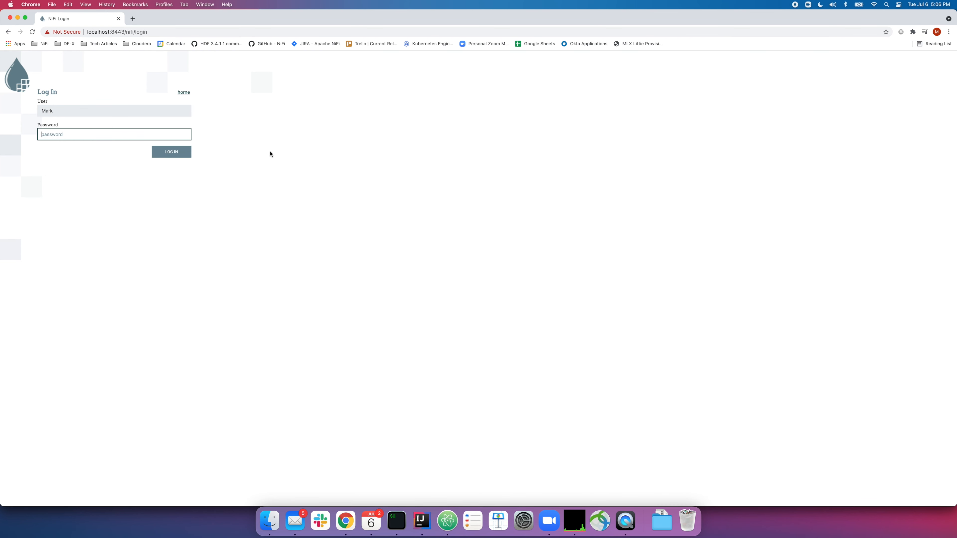
text(••••••••••••••)
click(175, 156)
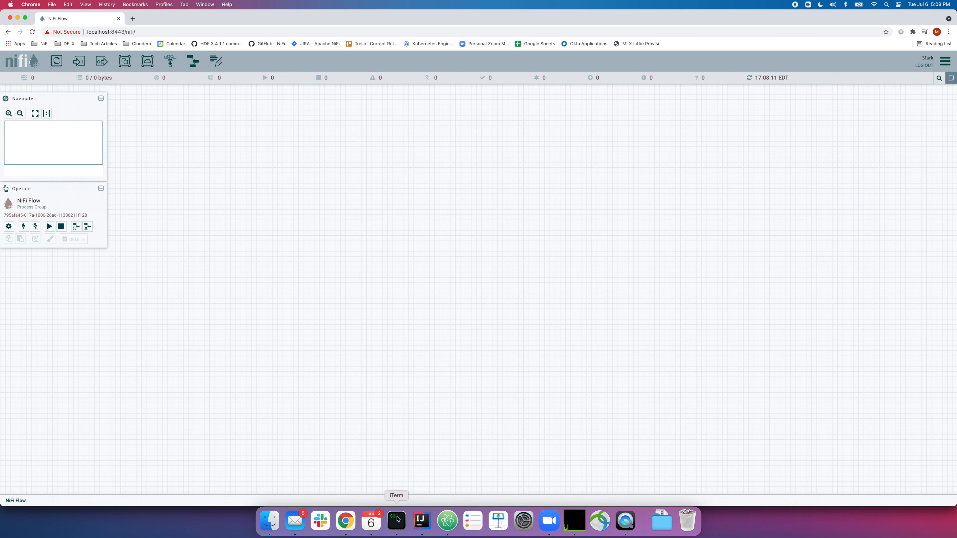
Stop the log tail and type bin/nifi.sh set-sensitive-properties-key with the new key in quotes
click(397, 521)
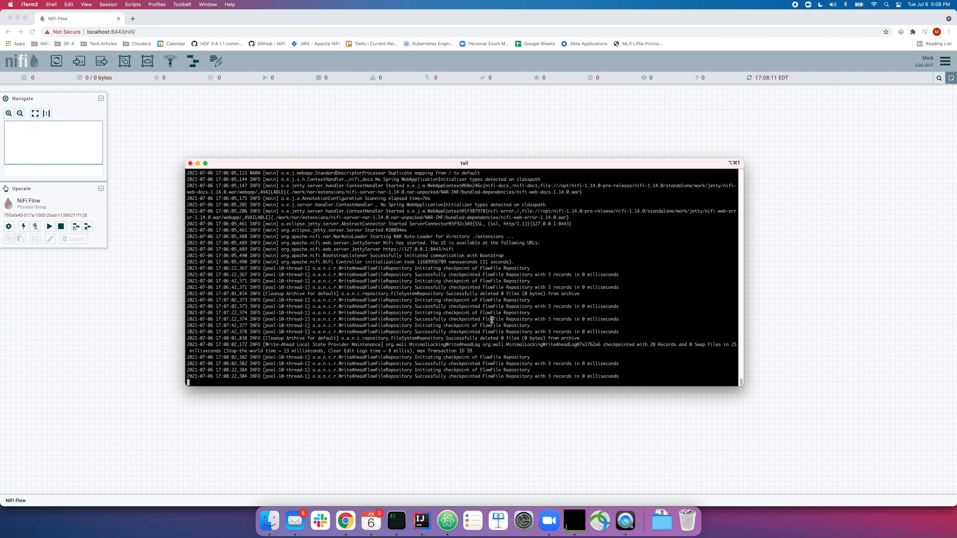
key(ctrl+c)
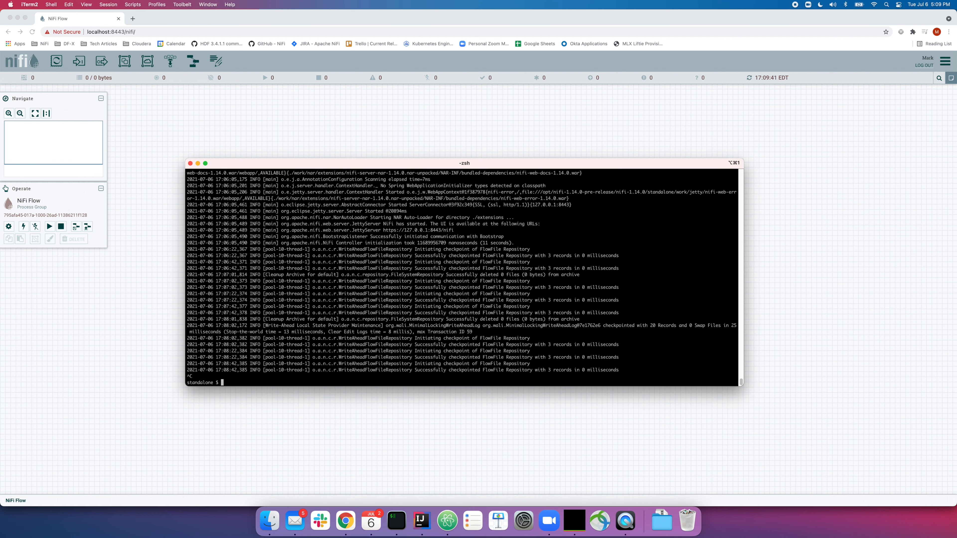
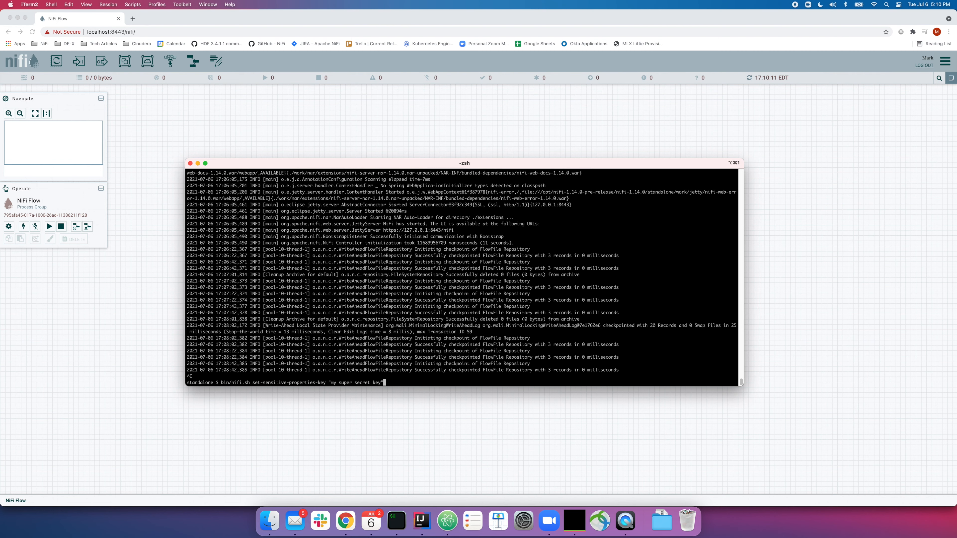
Stop NiFi, run set-sensitive-properties-key with the new key, then start NiFi with bin/nifi.sh start
key(Return)
text(bin/nifi.sh stop)
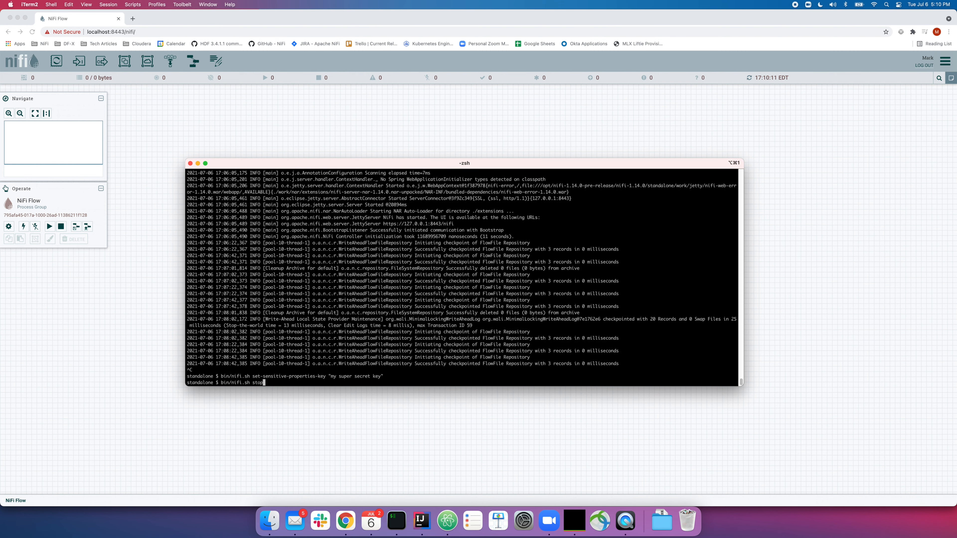
key(Return)
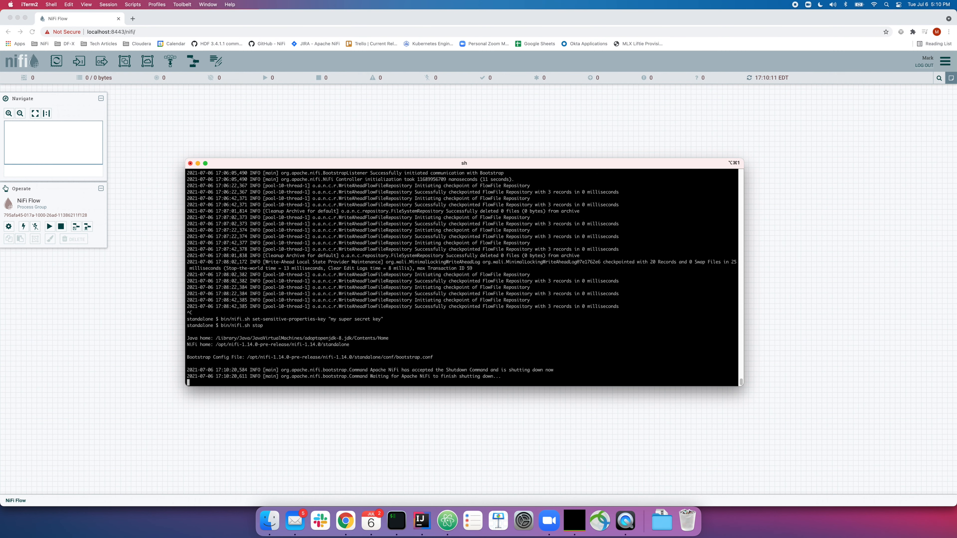
text(bin/nifi.sh set-sensit)
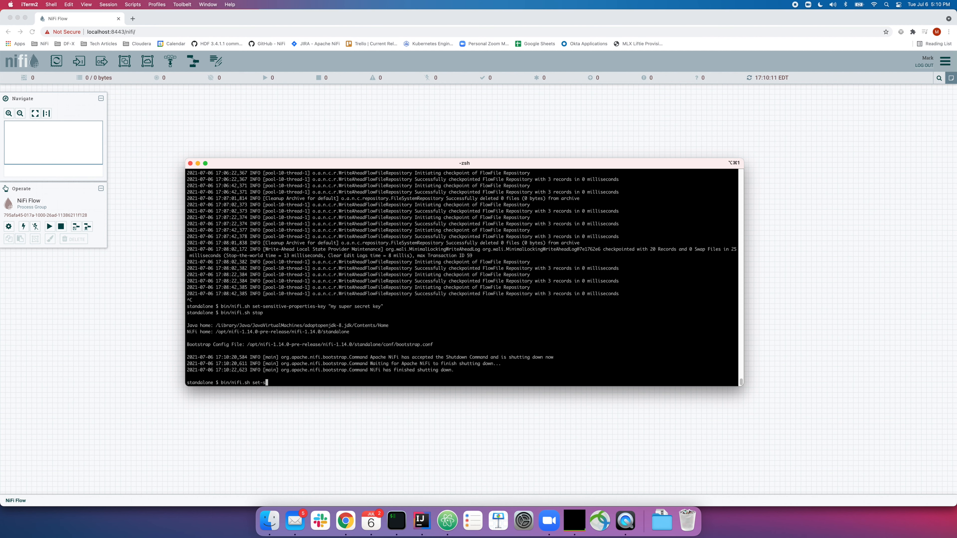
key(Return)
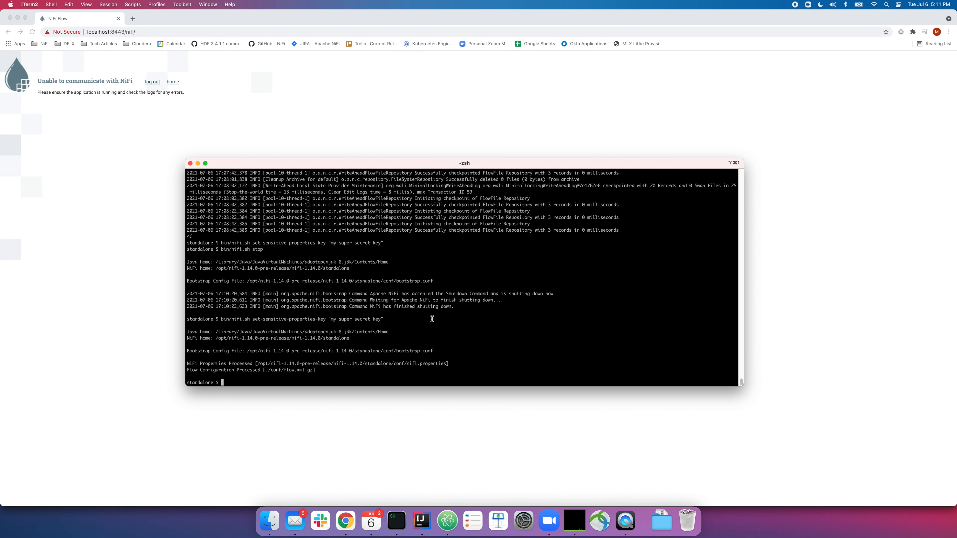
text(bin/nifi.sh start)
key(Return)
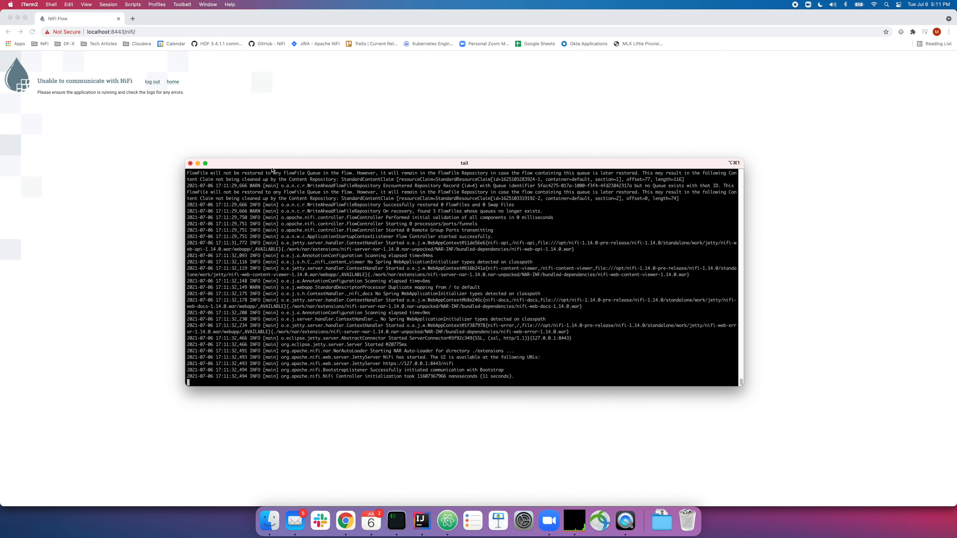
Add a GenerateFlowFile processor and an UpdateAttribute processor below it on the canvas
click(173, 82)
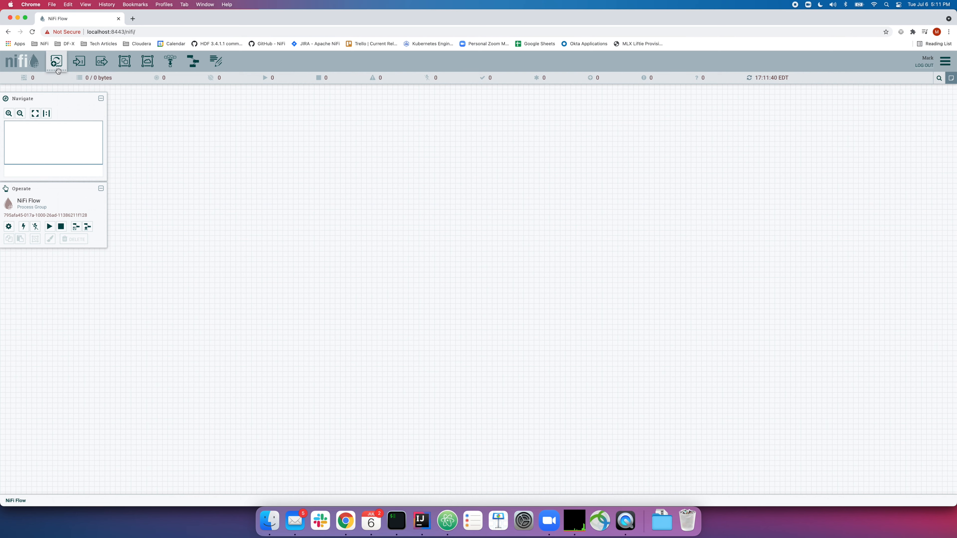
drag(56, 64, 420, 174)
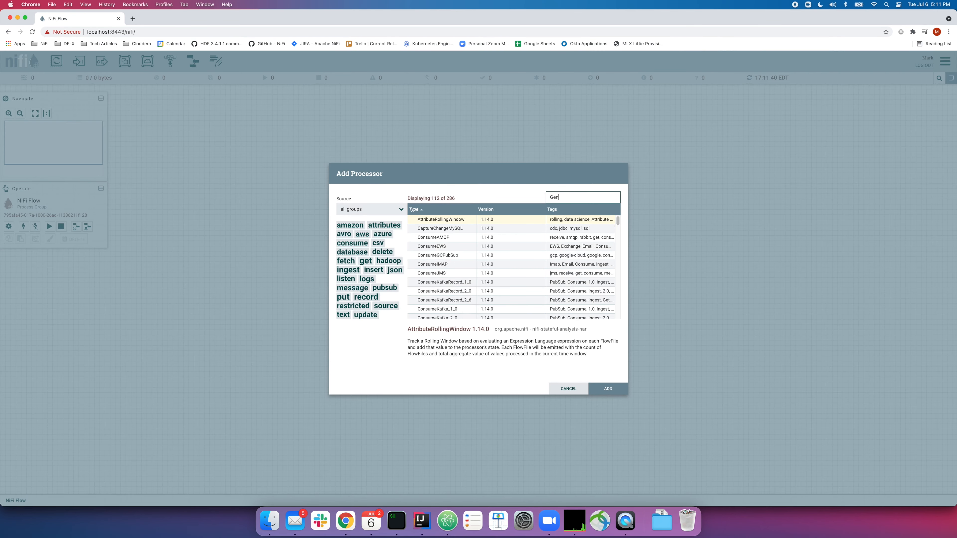
text(GenerateFlow)
key(Return)
drag(56, 61, 416, 260)
text(UpdateAtt)
key(Return)
Connect GenerateFlowFile to UpdateAttribute via success, apply UpdateAttribute's configuration, and refresh the canvas
drag(476, 195, 483, 292)
click(605, 378)
double_click(463, 279)
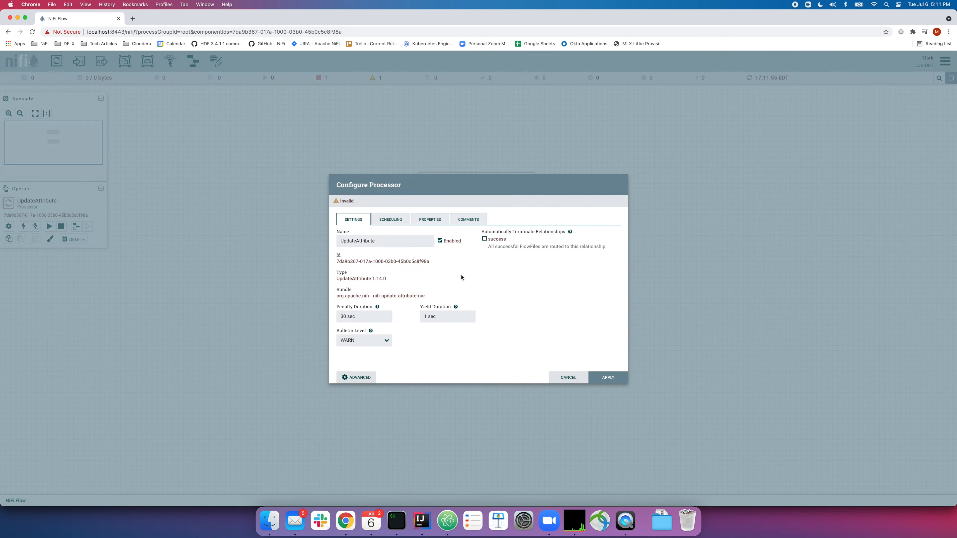
click(609, 377)
right_click(601, 238)
click(615, 242)
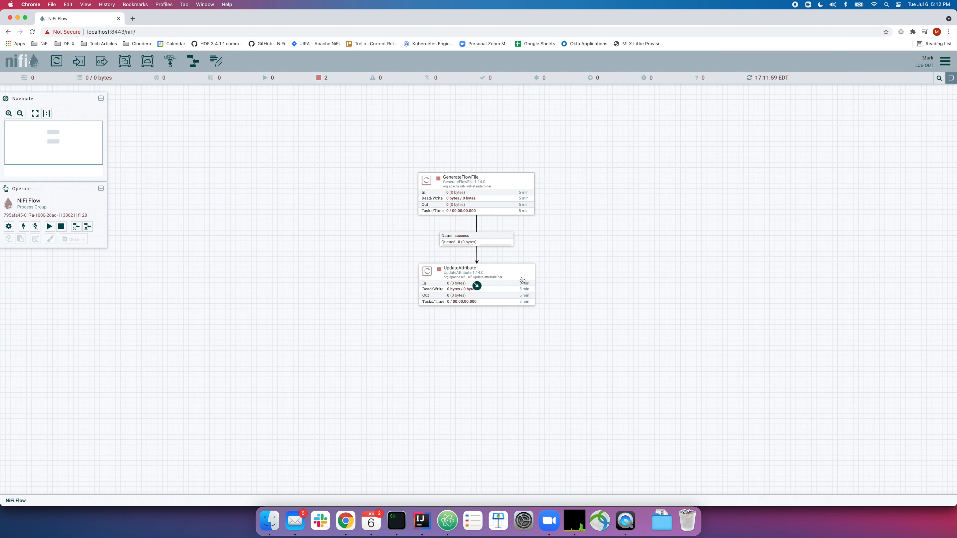
Set GenerateFlowFile's Scheduling execution to Primary node and apply the change
right_click(499, 209)
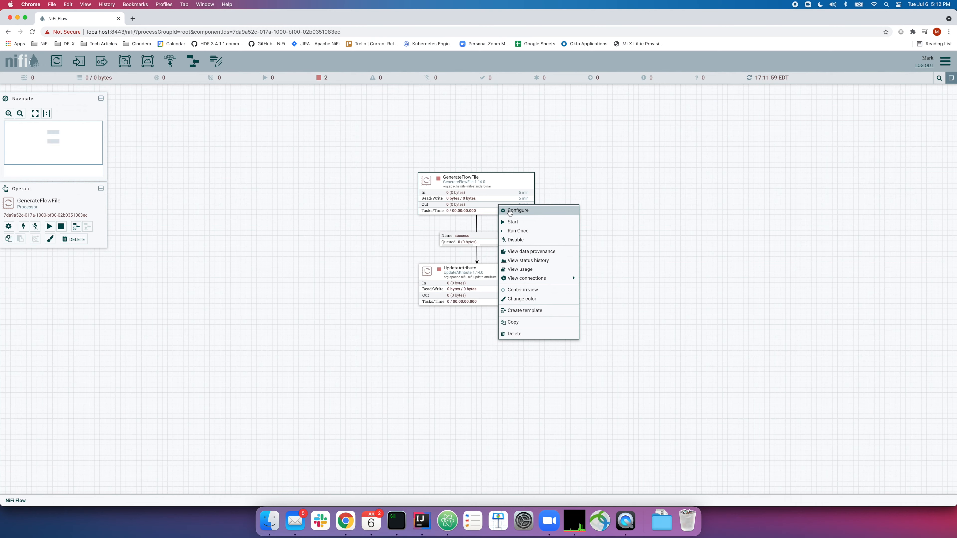
click(510, 211)
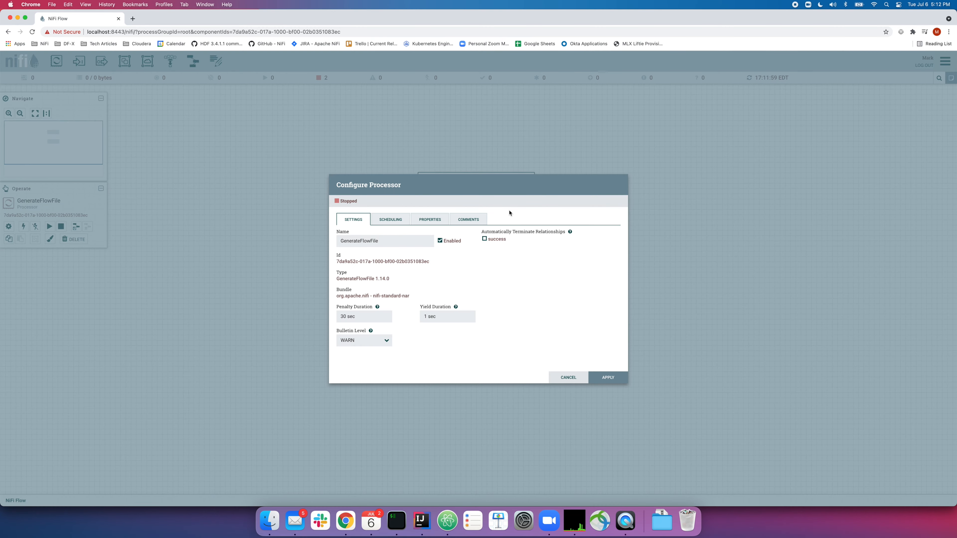
click(400, 219)
click(359, 291)
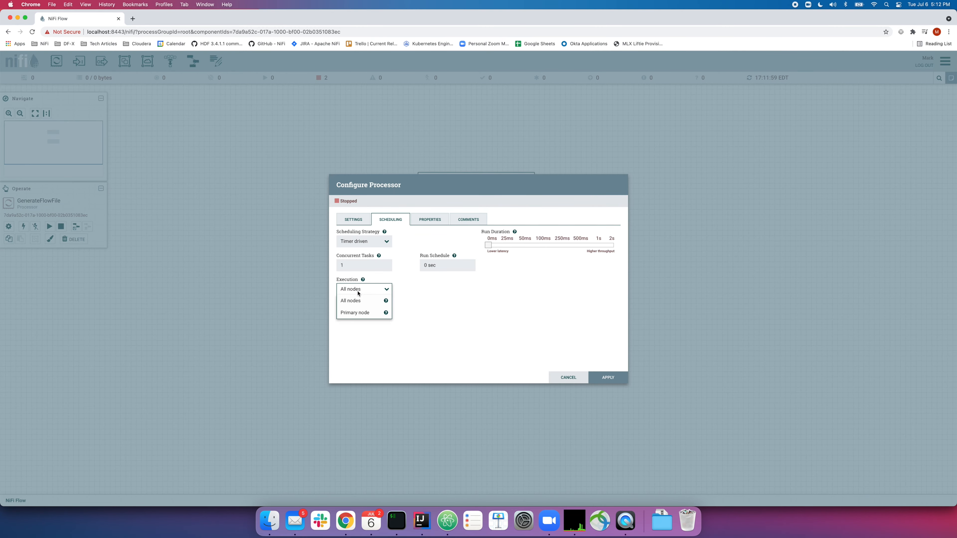
click(359, 314)
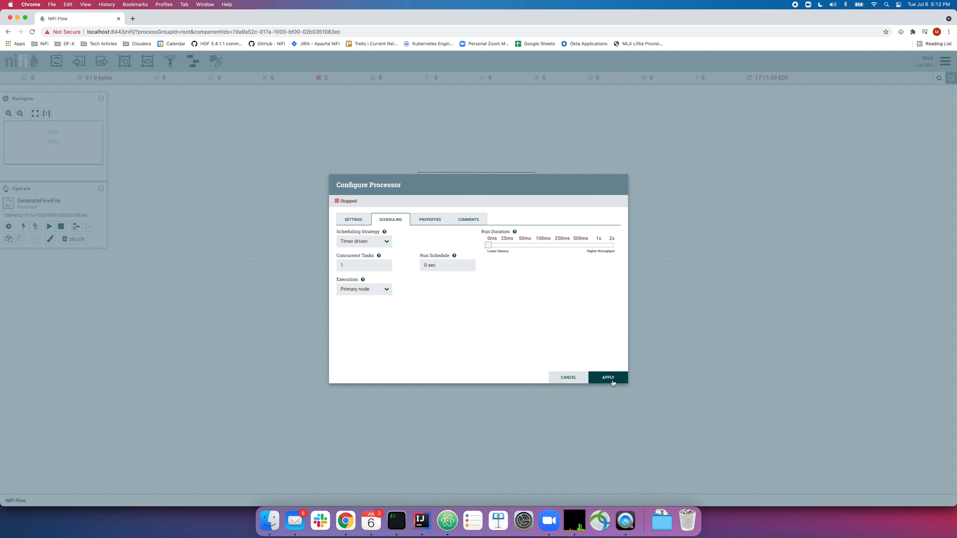
click(613, 381)
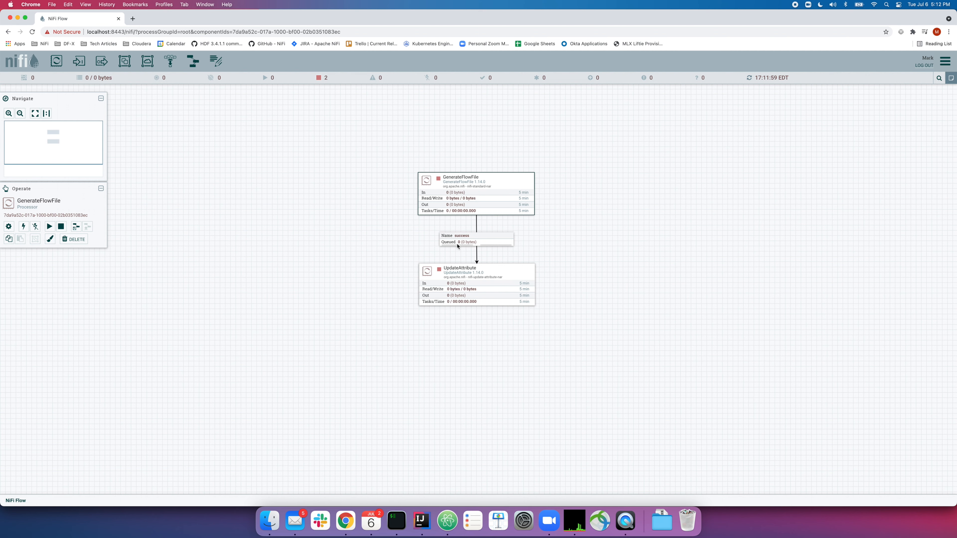
click(457, 278)
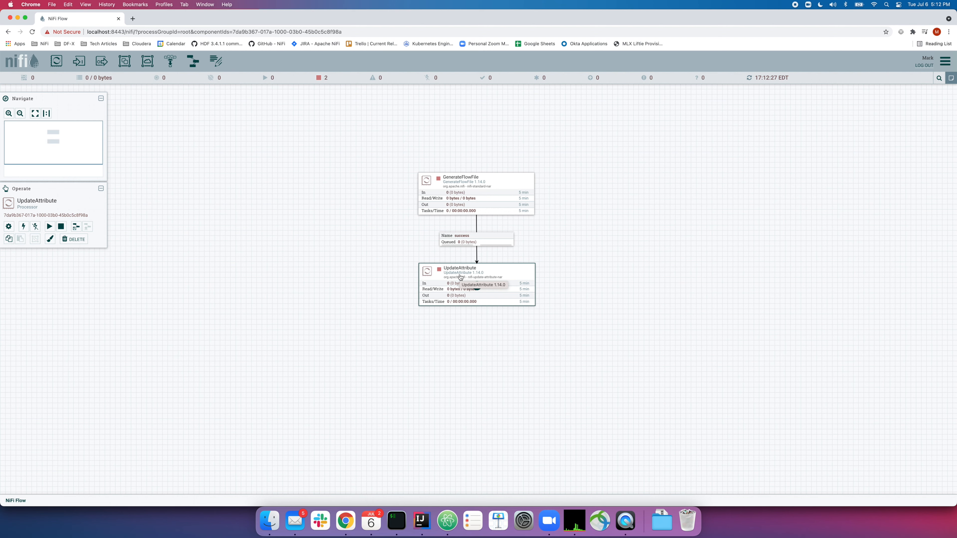
Set UpdateAttribute's execution to Primary node, apply, and read its resulting validation warning
right_click(461, 277)
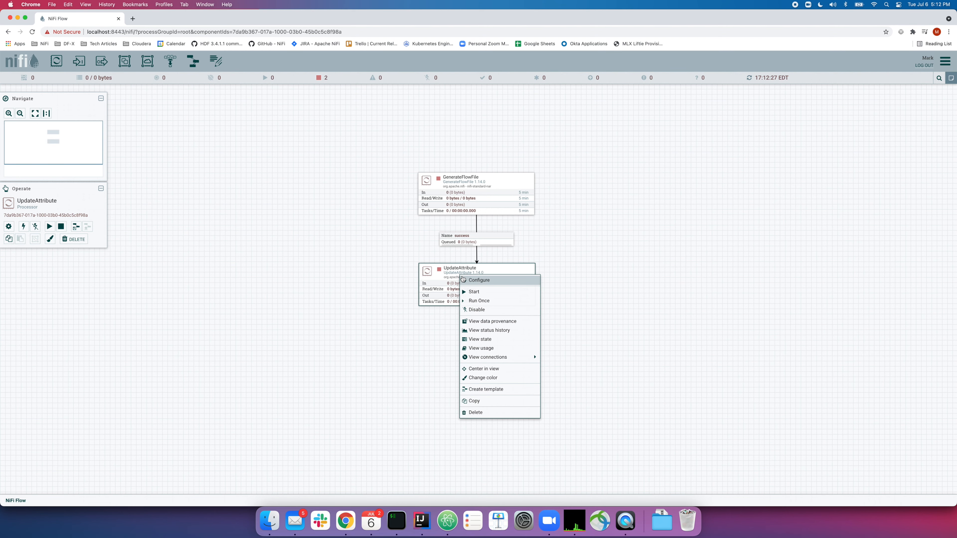
click(463, 279)
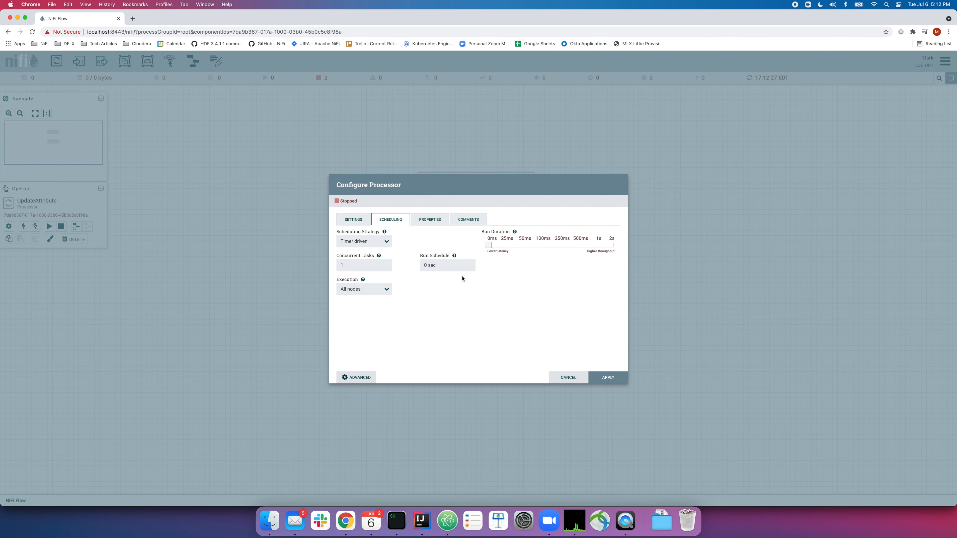
click(377, 289)
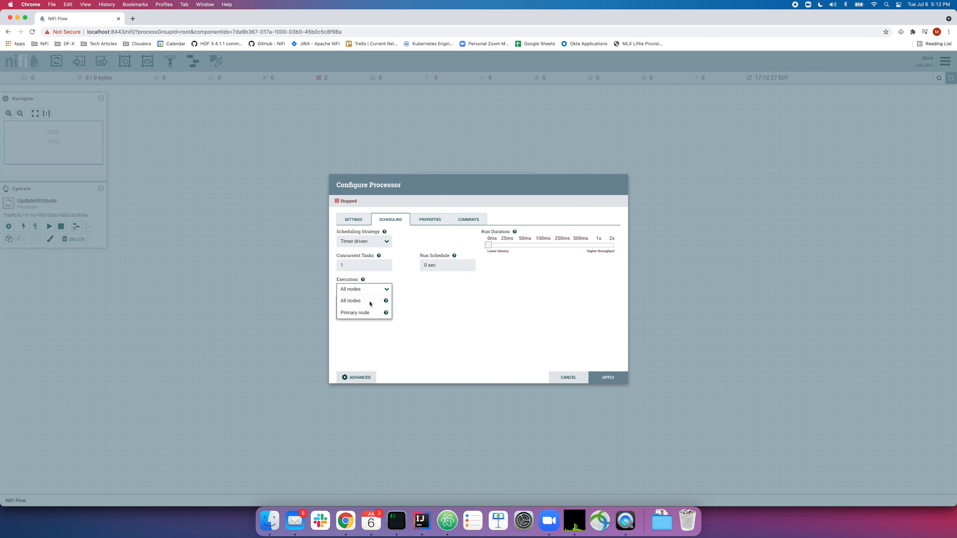
click(368, 314)
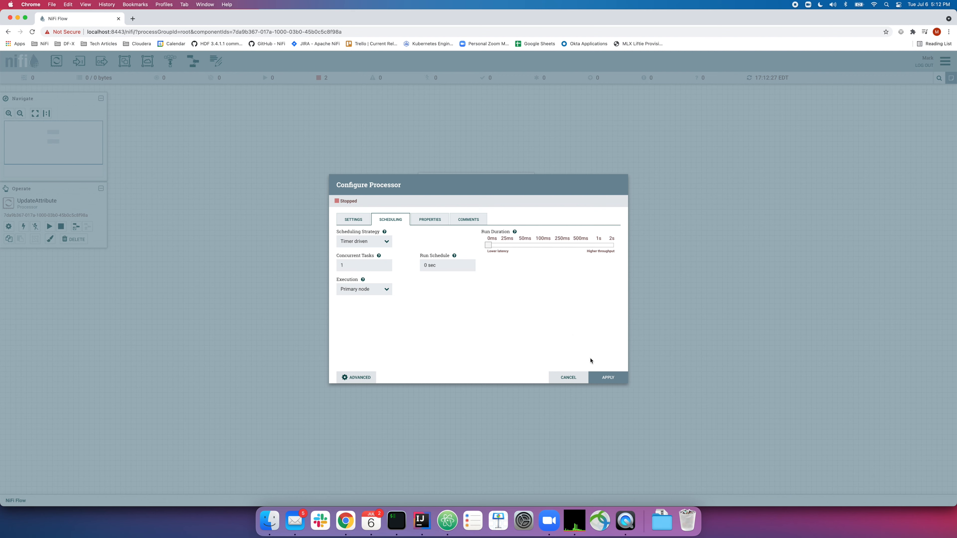
click(608, 377)
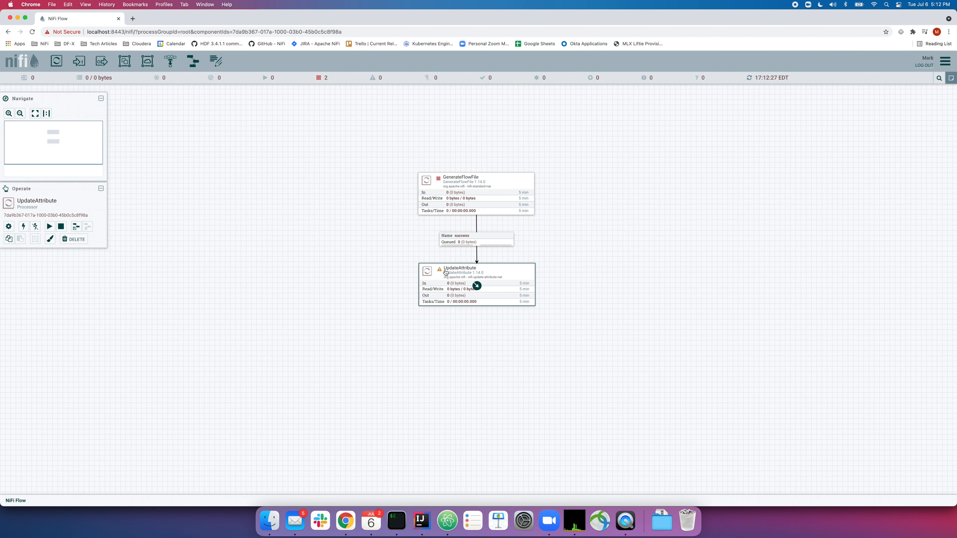
mouse_move(441, 272)
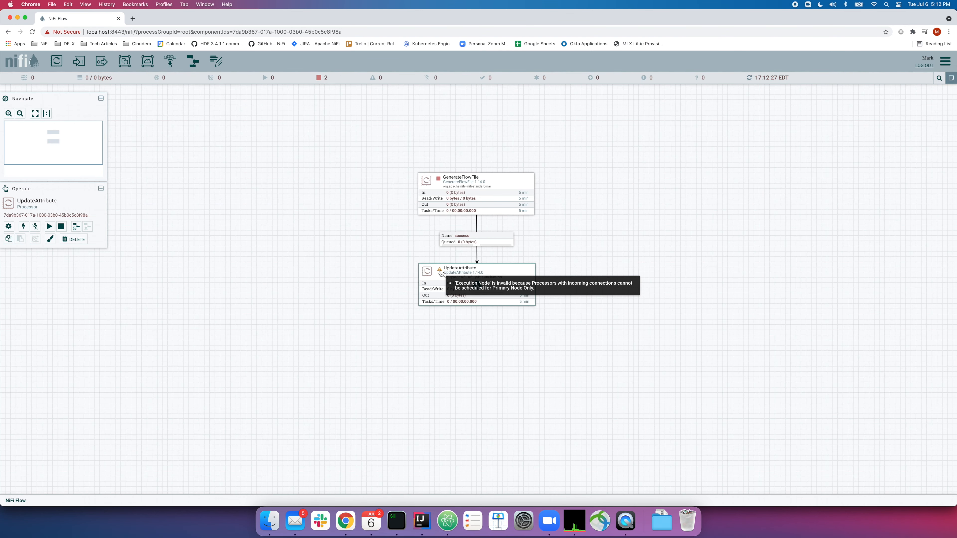
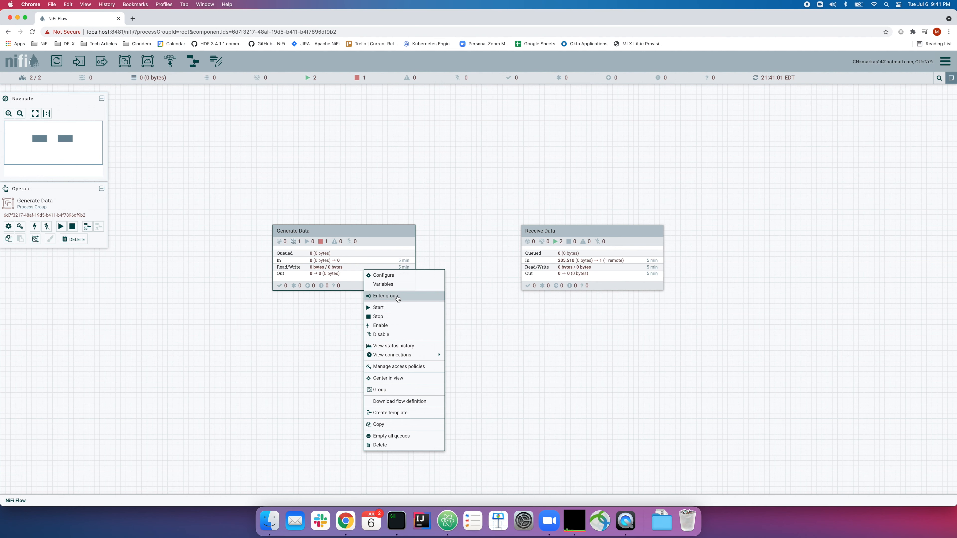
Enter the Generate Data process group and start all its components
click(369, 302)
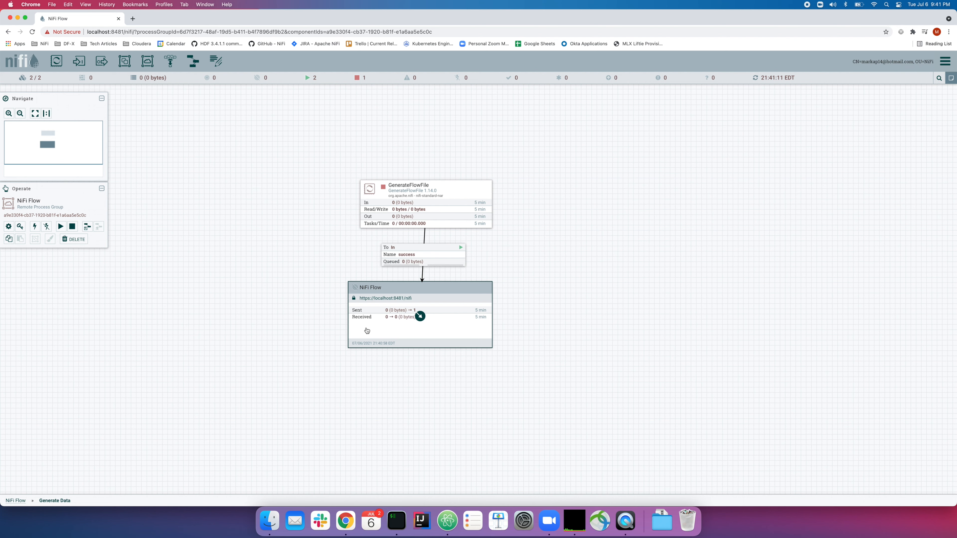
click(540, 288)
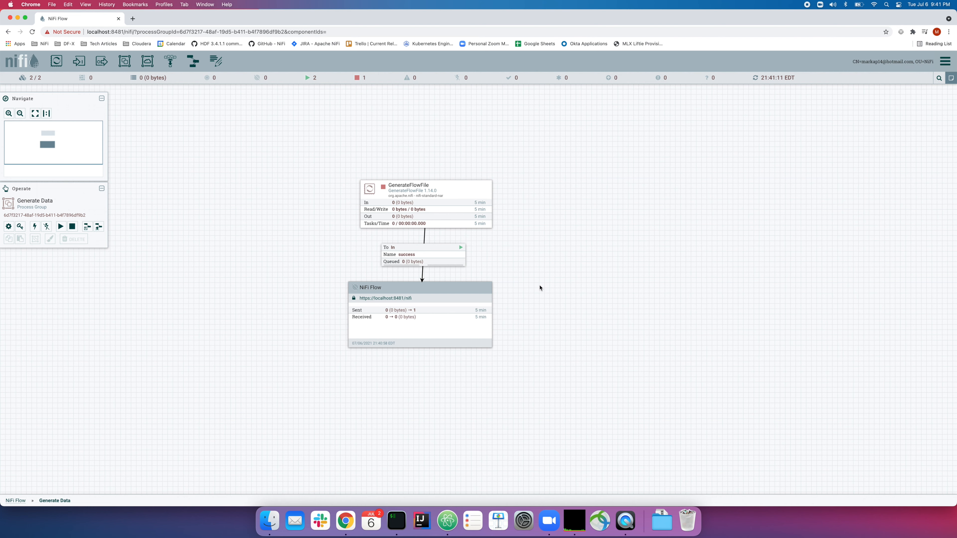
right_click(540, 288)
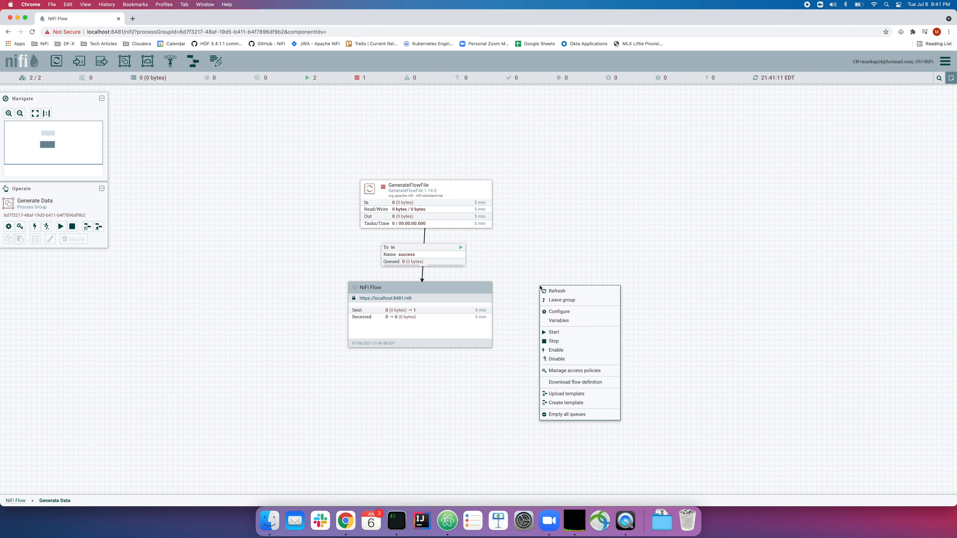
click(561, 337)
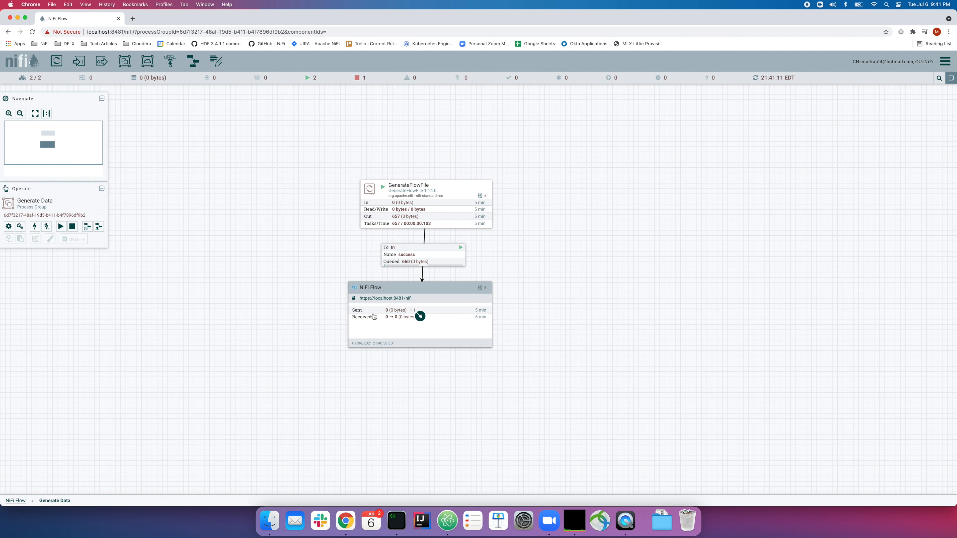
Refresh the flow statistics, then stop the group's components after 107,185 flowfiles sent remotely
right_click(582, 271)
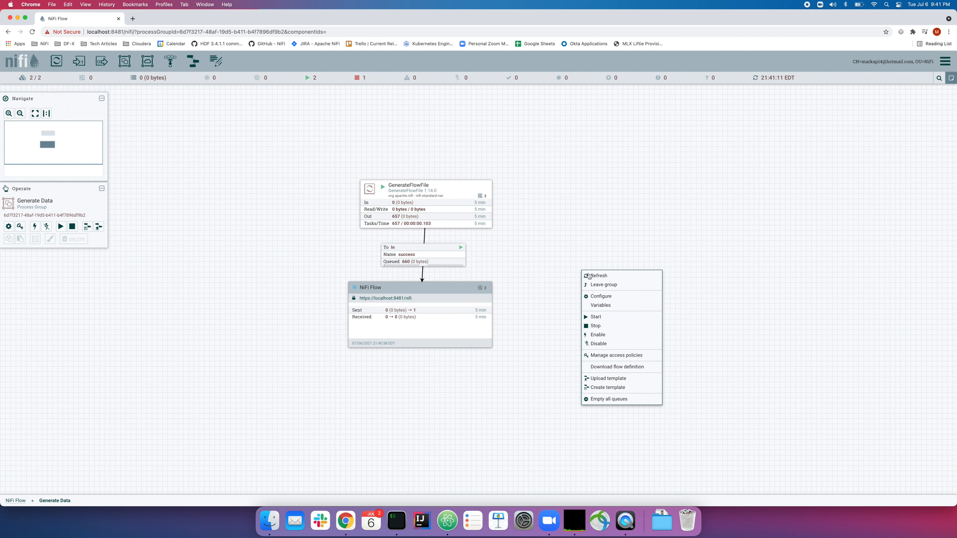
click(598, 276)
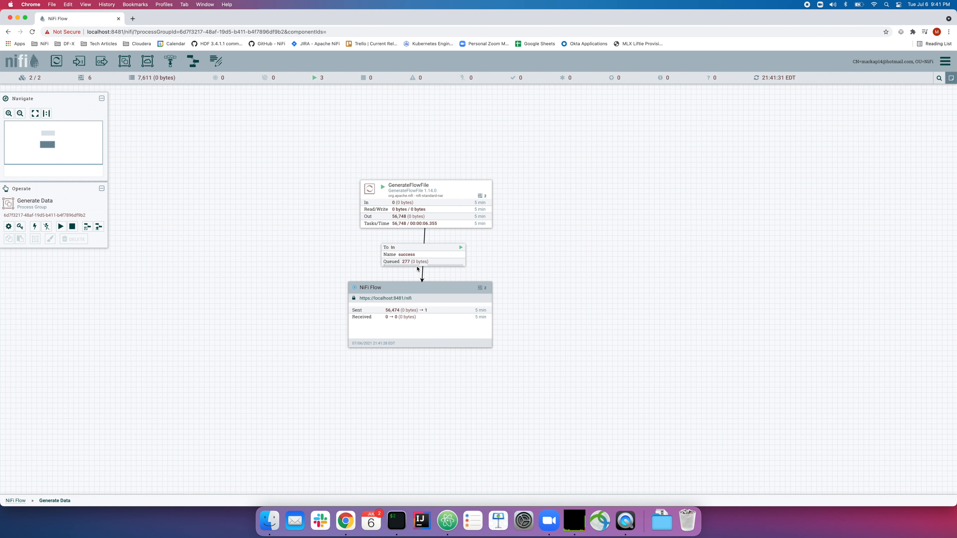
right_click(542, 260)
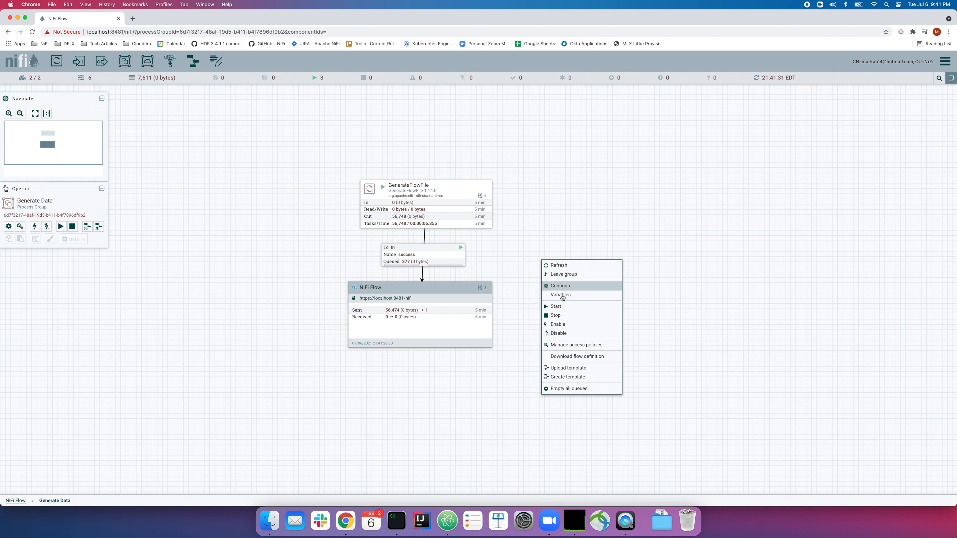
click(564, 317)
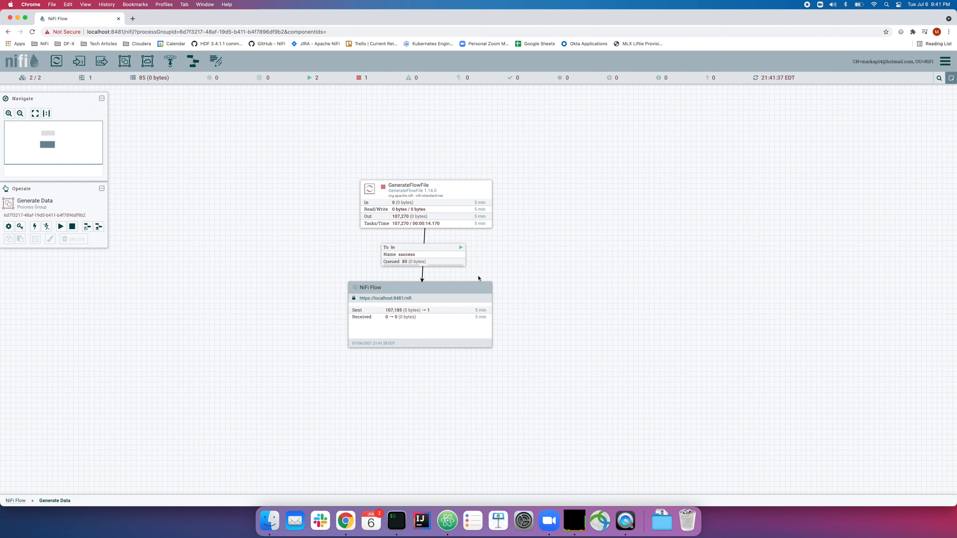
right_click(610, 275)
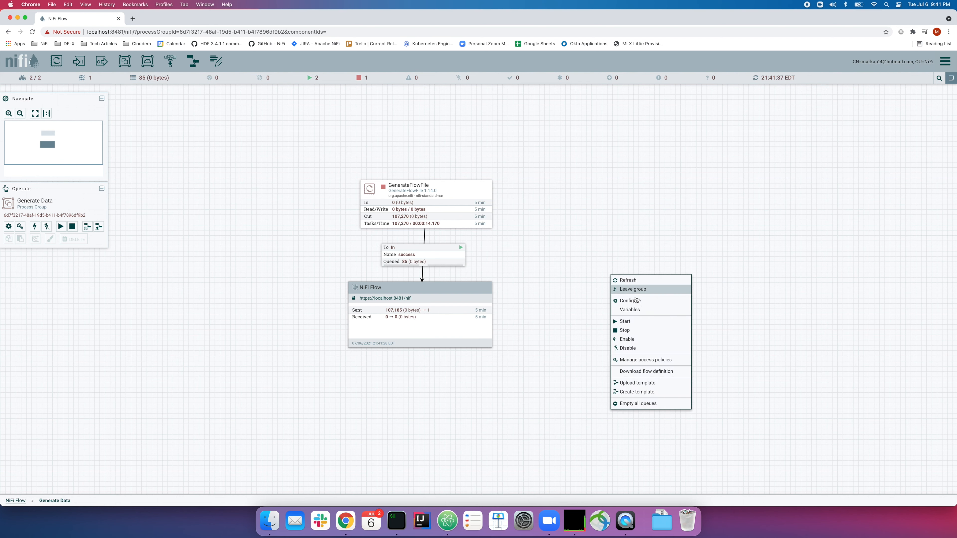
Restart the group's components so the success queue backs up to 20,000 flowfiles
click(632, 325)
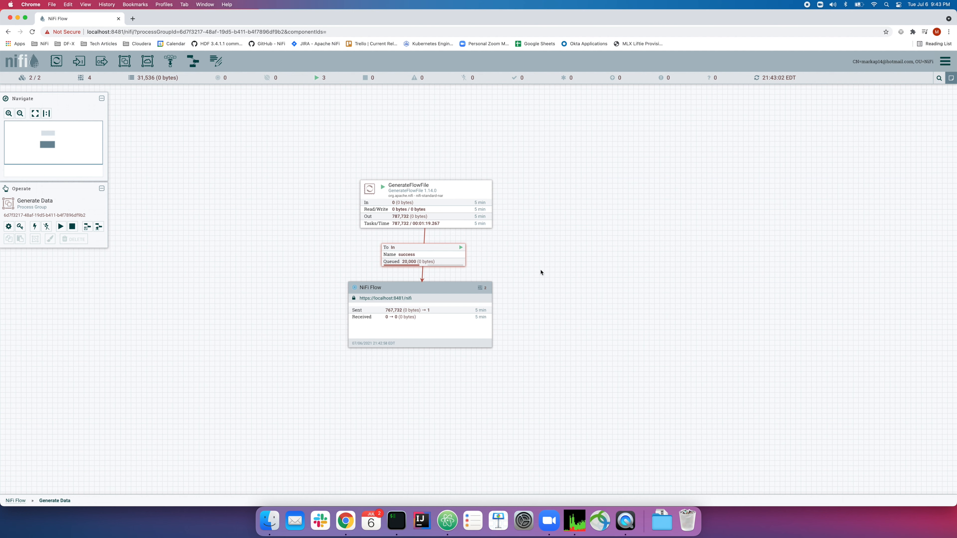
Open the success connection's status history and chart Max Queued Duration, then Average Queued Duration
right_click(444, 255)
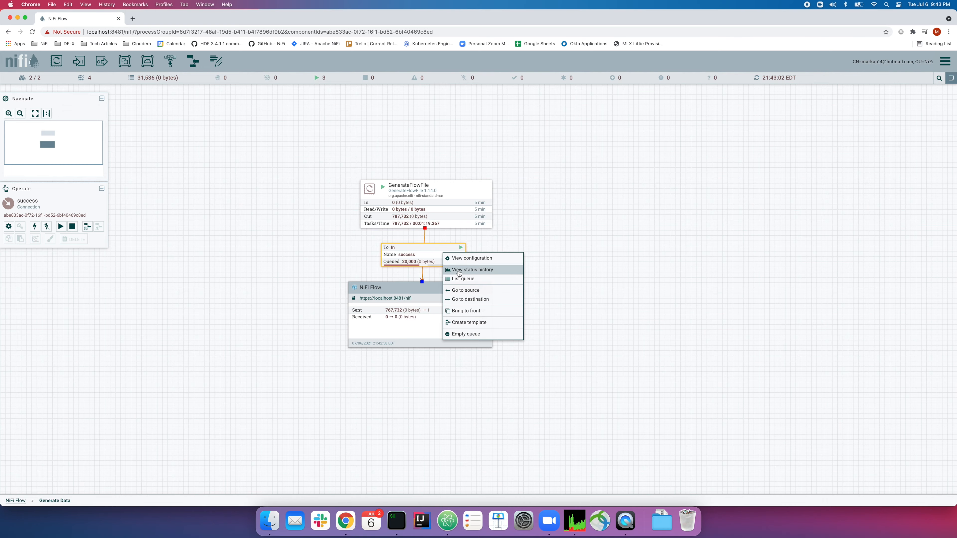
click(458, 273)
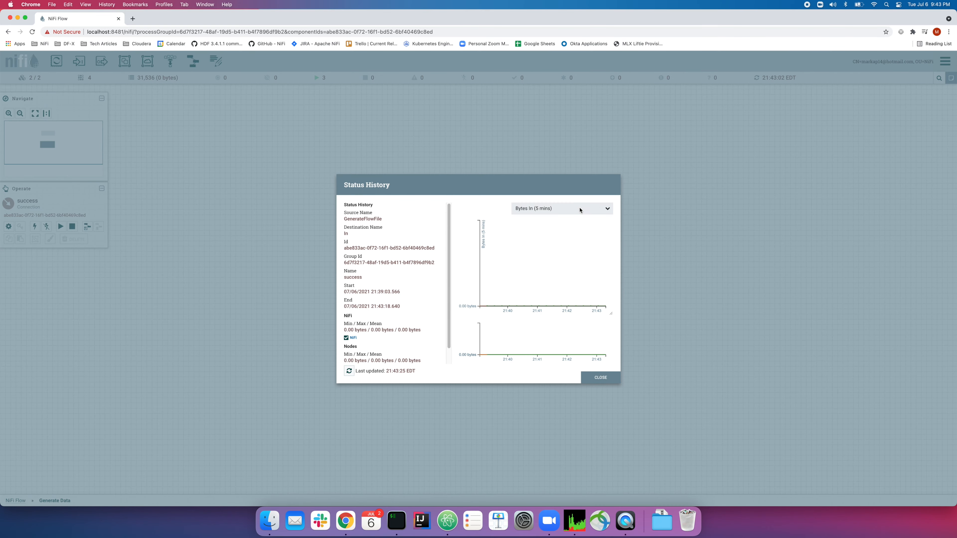
click(581, 210)
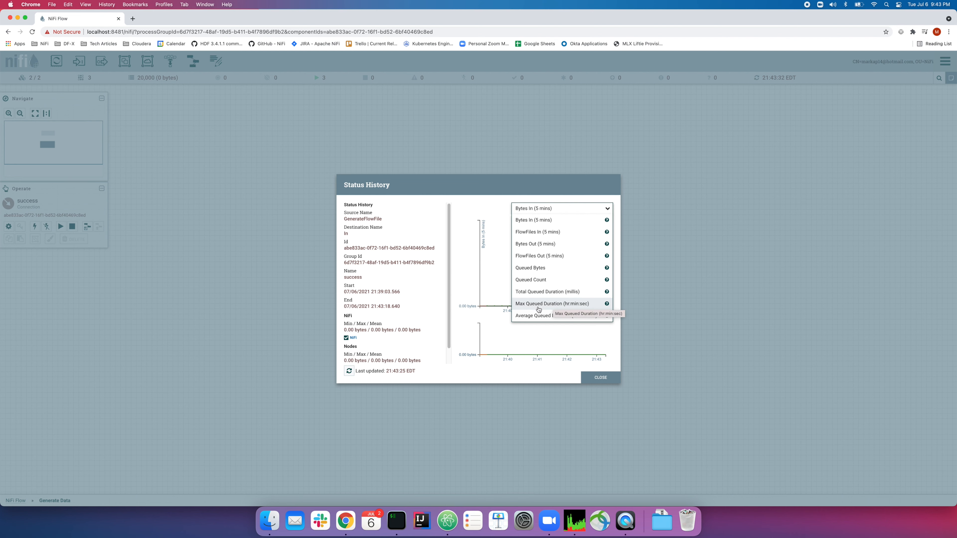
click(577, 309)
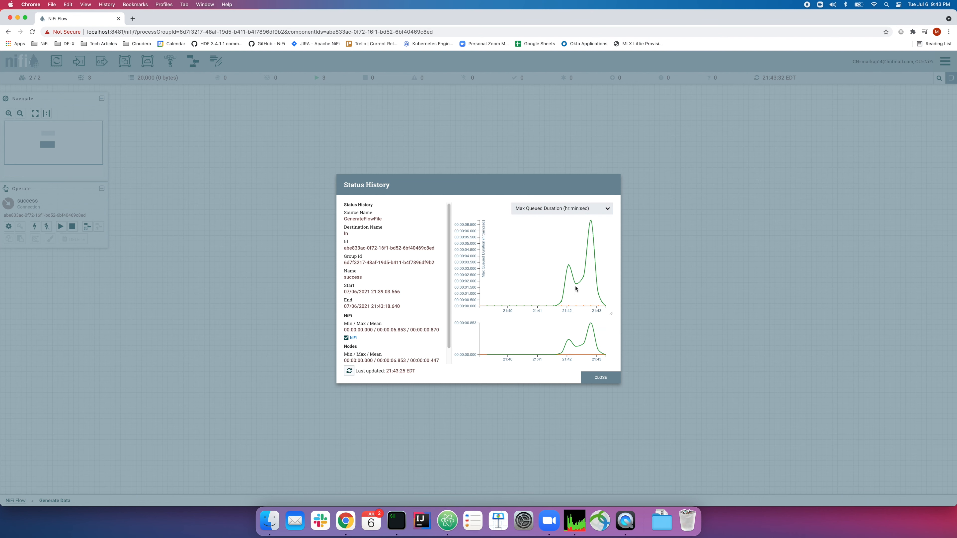
click(555, 212)
click(550, 318)
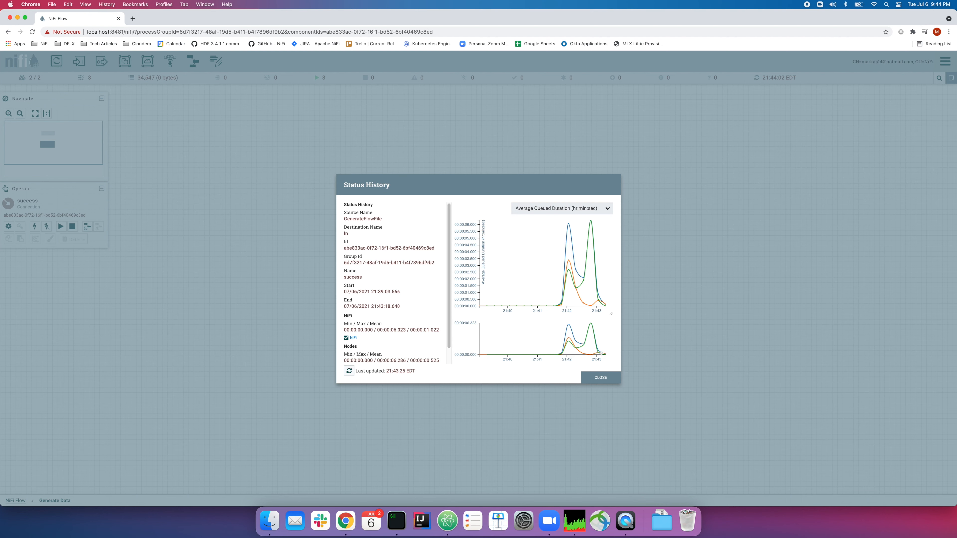
Switch the chart to Bytes In, then Queued Count, then back to Average Queued Duration
click(591, 211)
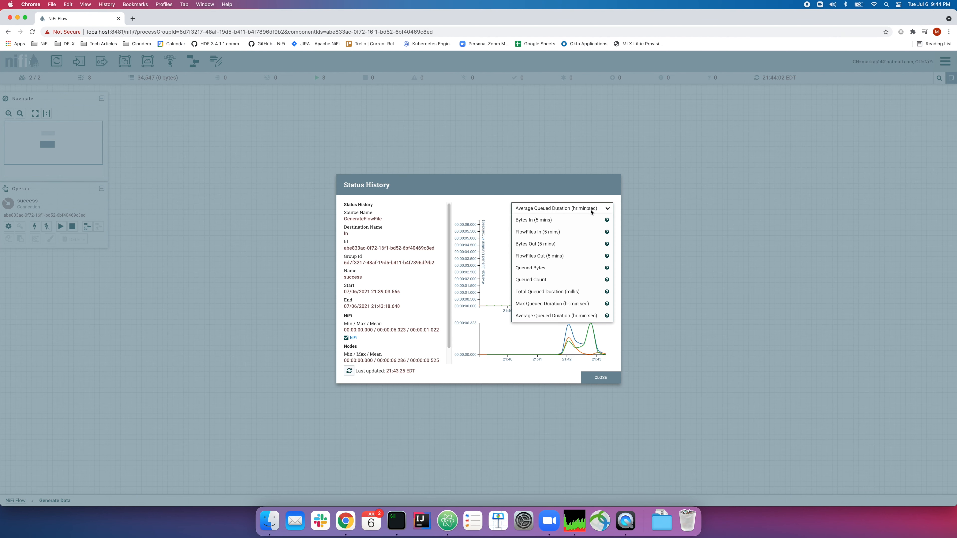
click(584, 221)
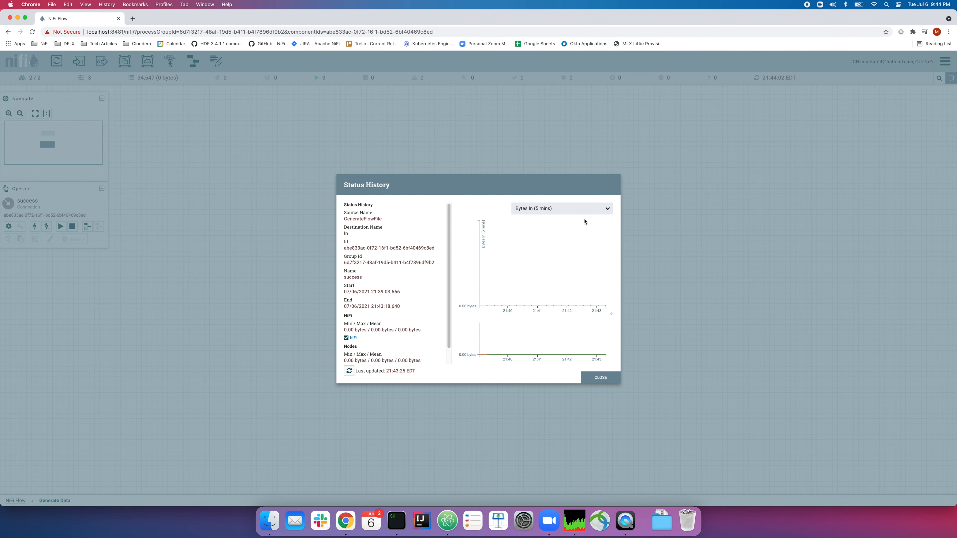
click(582, 214)
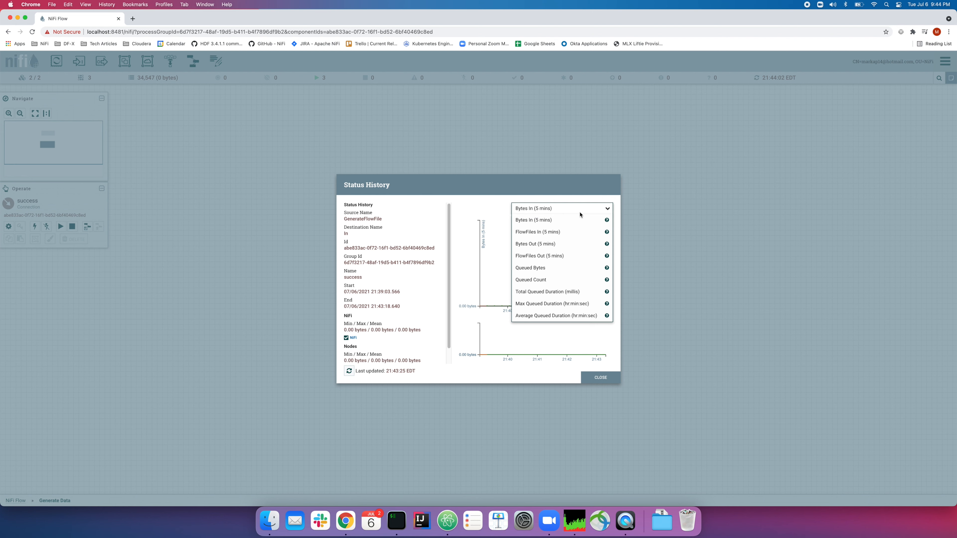
click(572, 283)
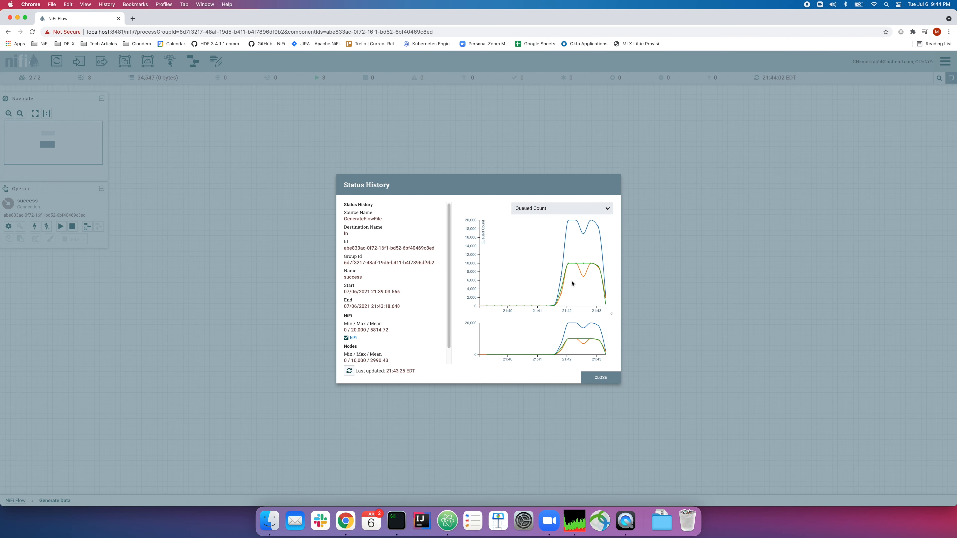
click(575, 210)
click(548, 319)
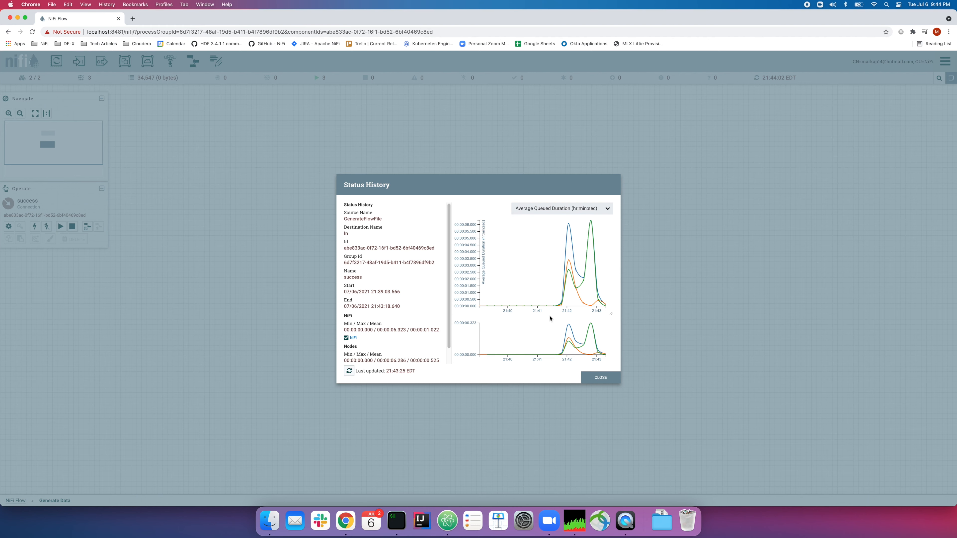
In iTerm, stop the log tail and open conf/nifi.properties in vi
click(396, 521)
key(ctrl+c)
text(vi )
text(conf/nifi.pro)
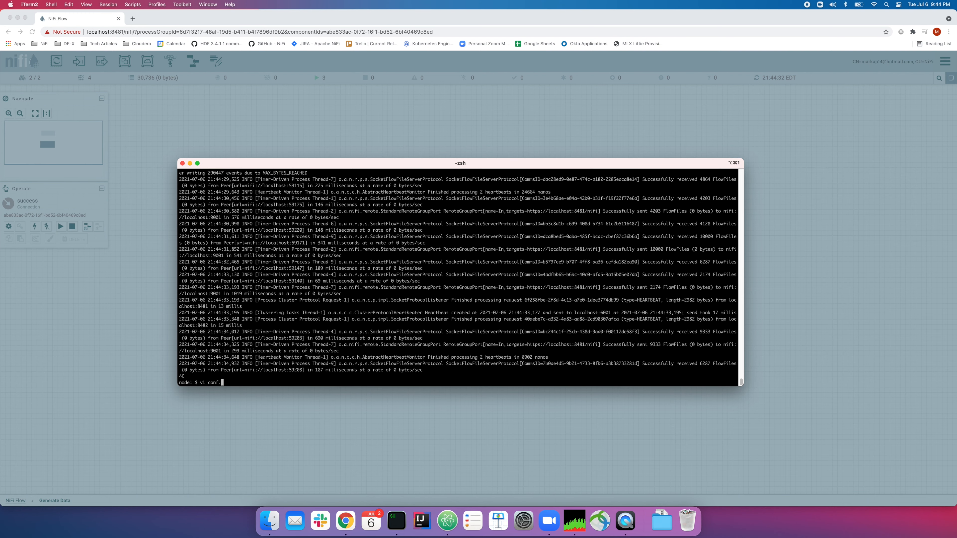
text(perties)
key(Return)
Search for 'status' and select the component status repository implementation class name
text(/status)
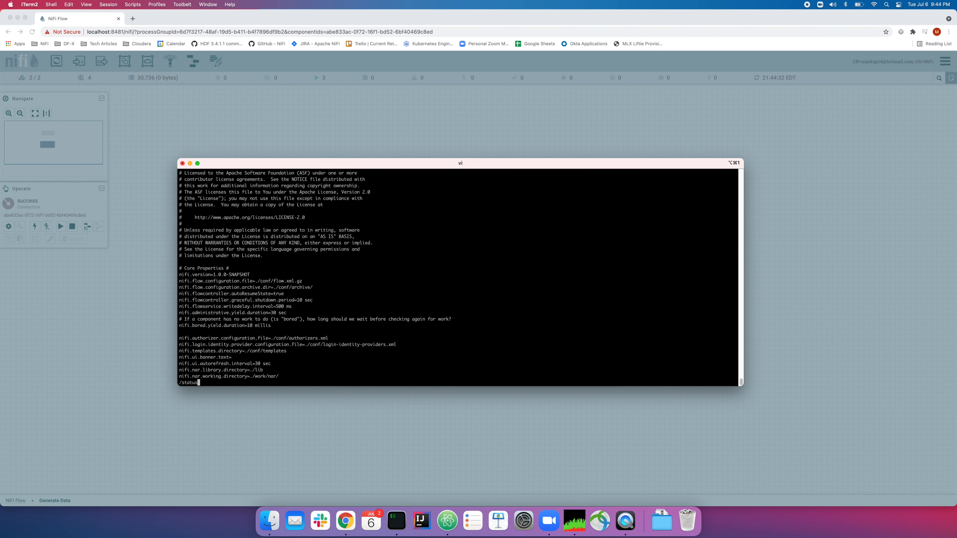
key(Return)
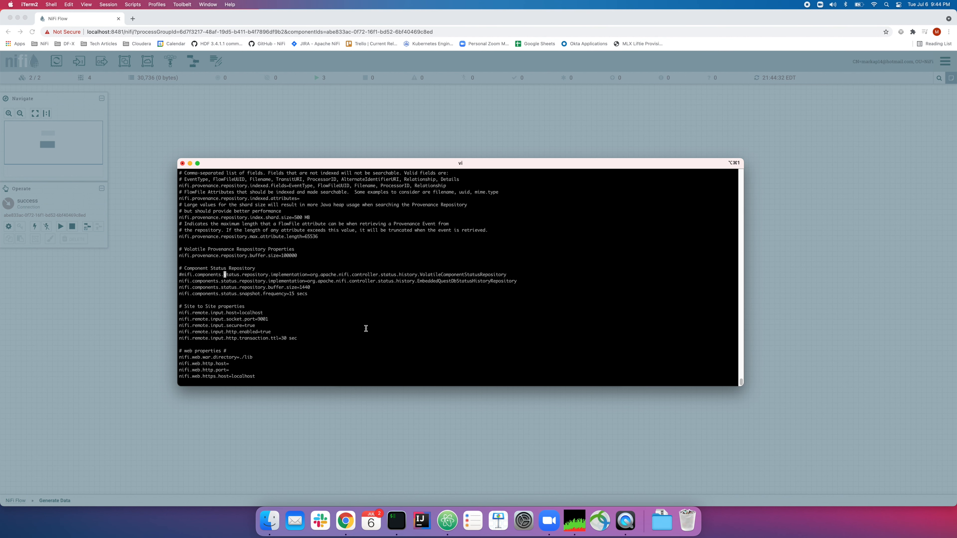
double_click(347, 276)
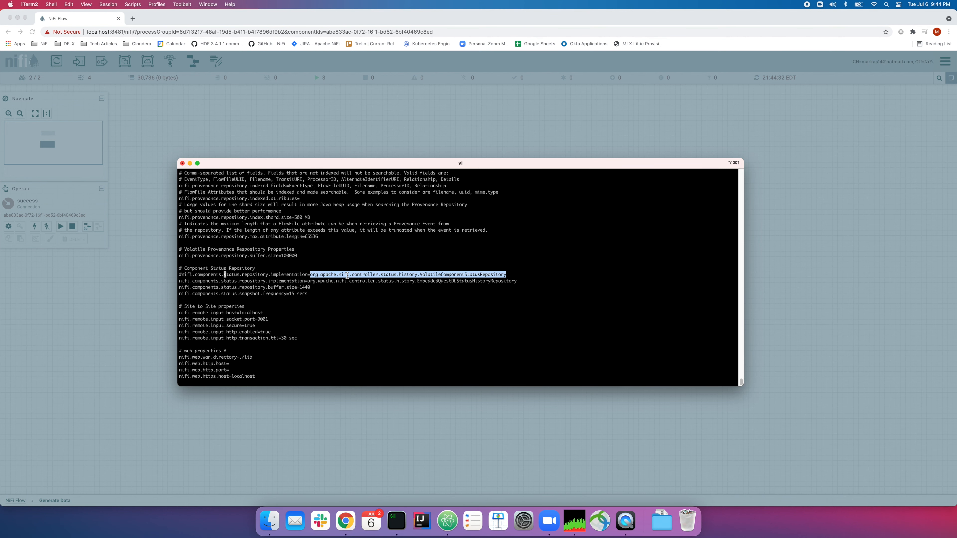
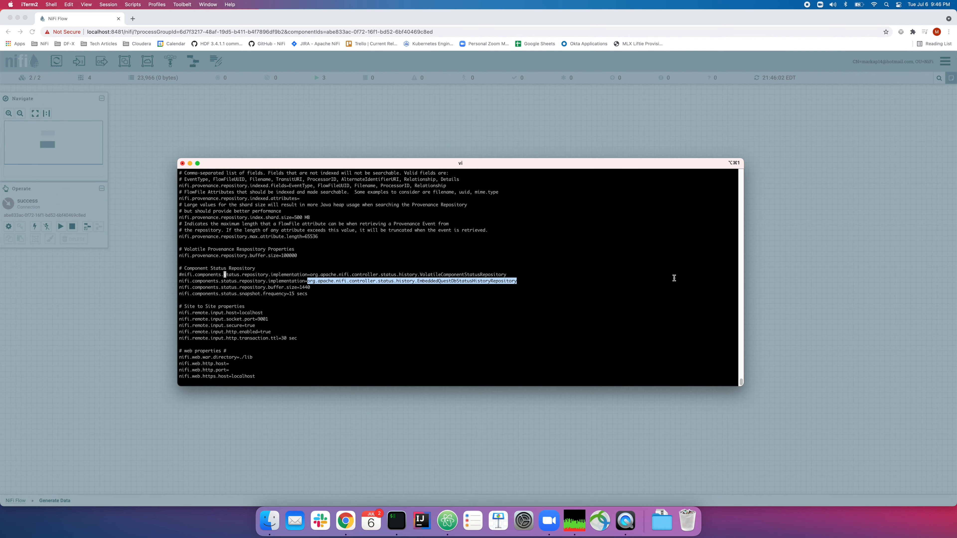
Close the connection's status history and open Node Status History from the global menu
click(793, 228)
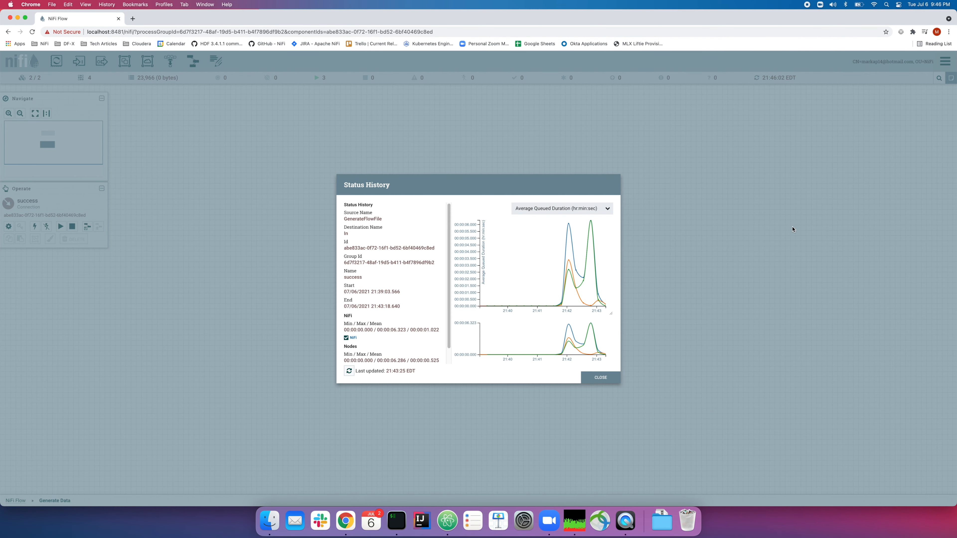
click(597, 381)
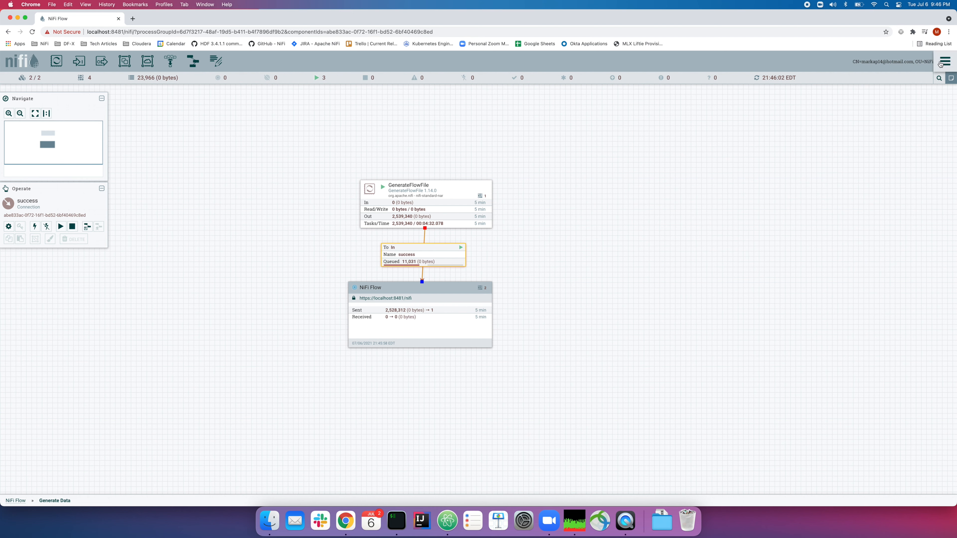
click(942, 63)
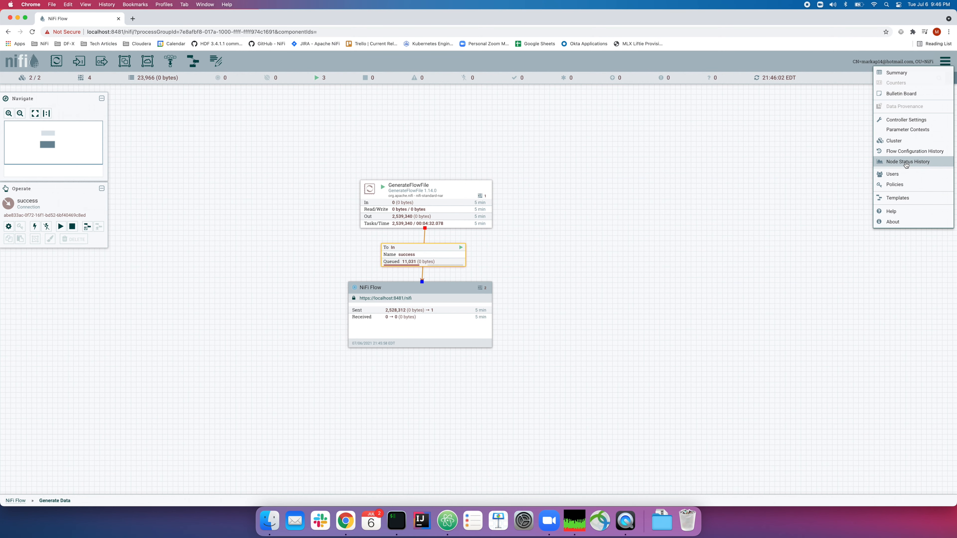
click(906, 164)
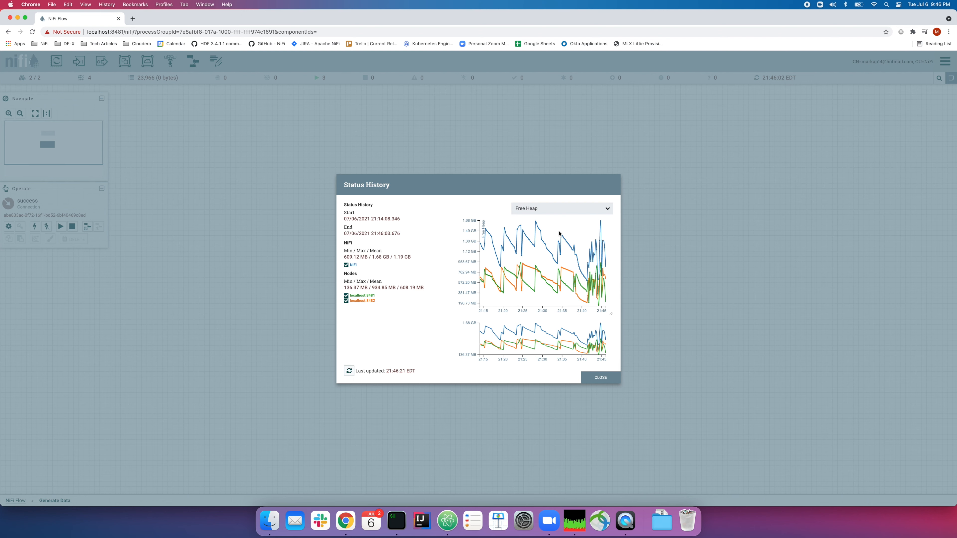
Chart Open File Handles, then Processor Load Average per node, and close the node status history
click(579, 209)
click(582, 209)
click(586, 208)
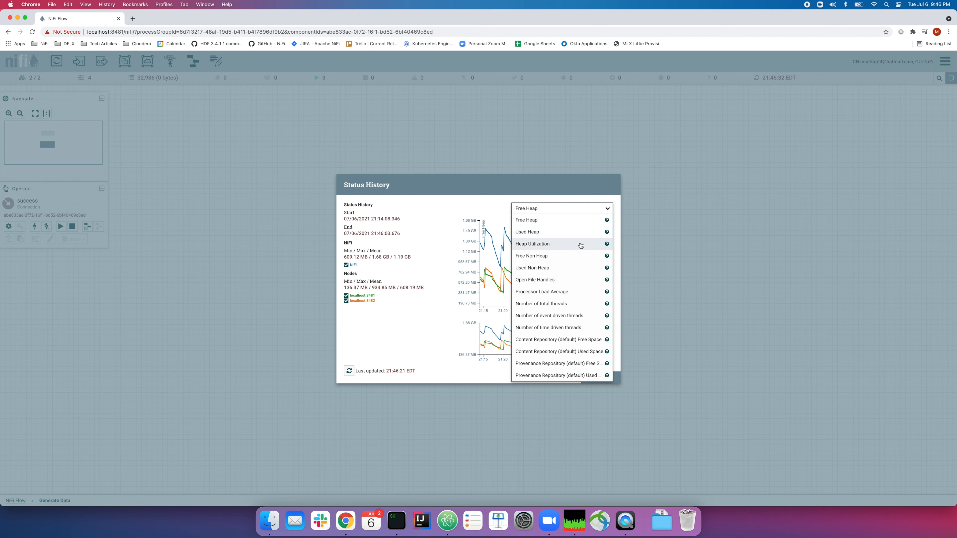
click(573, 279)
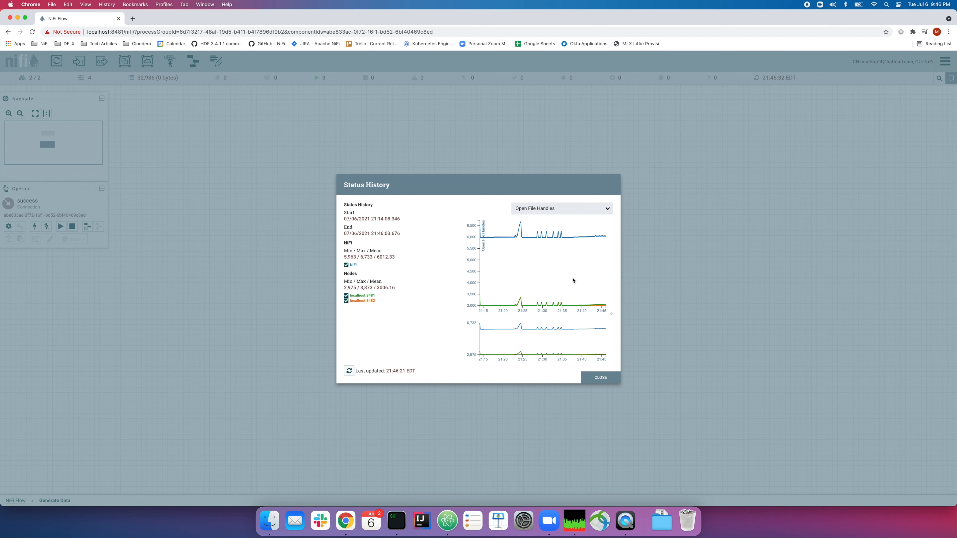
click(579, 209)
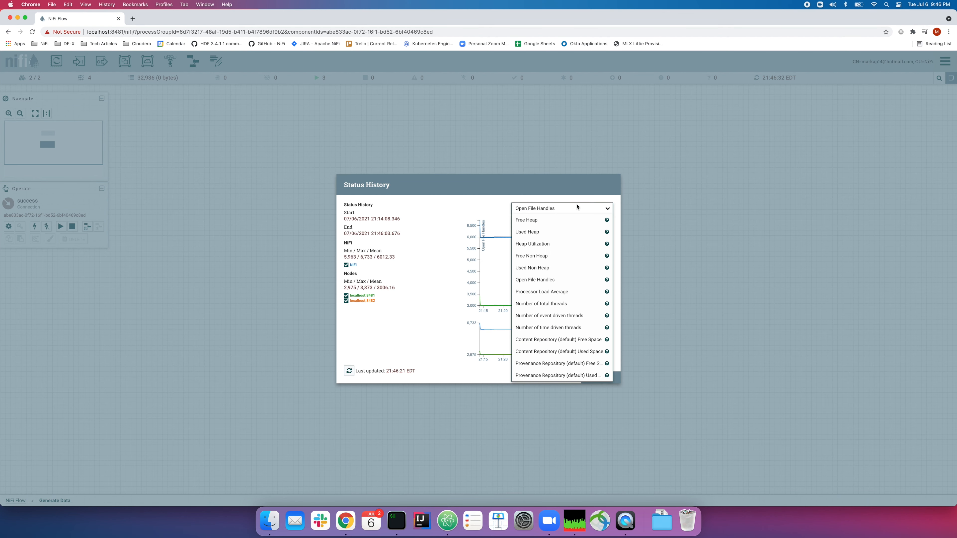
click(567, 292)
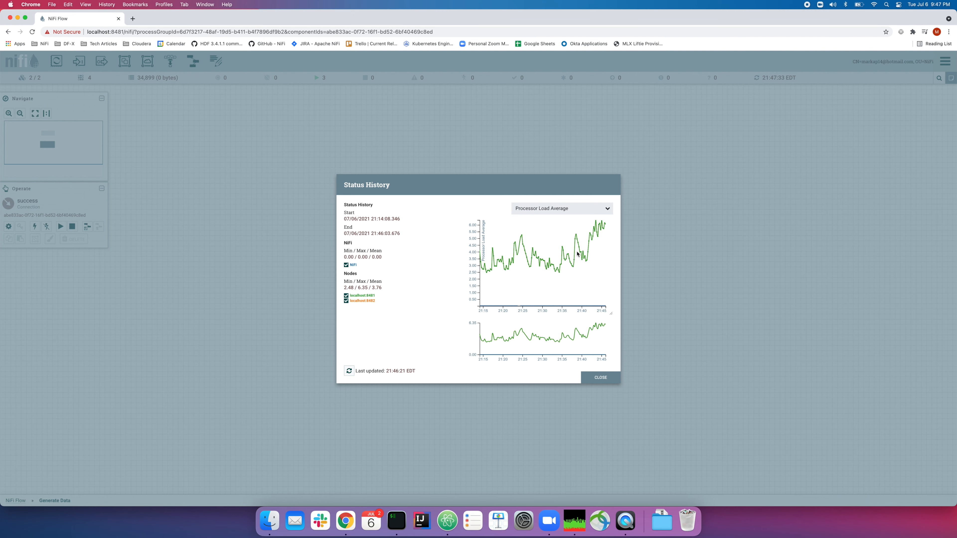
click(601, 377)
right_click(582, 273)
Return to the top-level flow, stop the Generate Data process group, and refresh
click(590, 281)
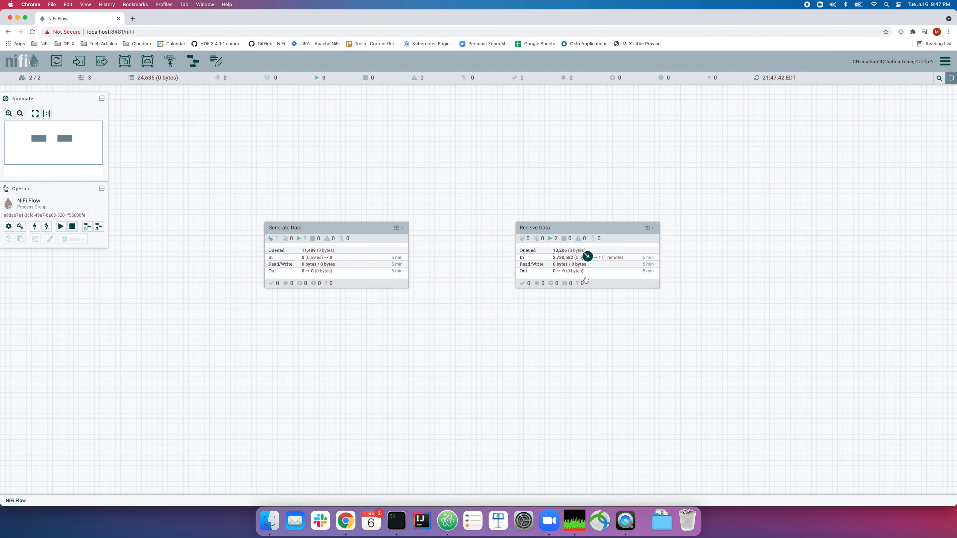
right_click(397, 250)
click(424, 301)
right_click(452, 197)
click(461, 201)
drag(394, 197, 543, 216)
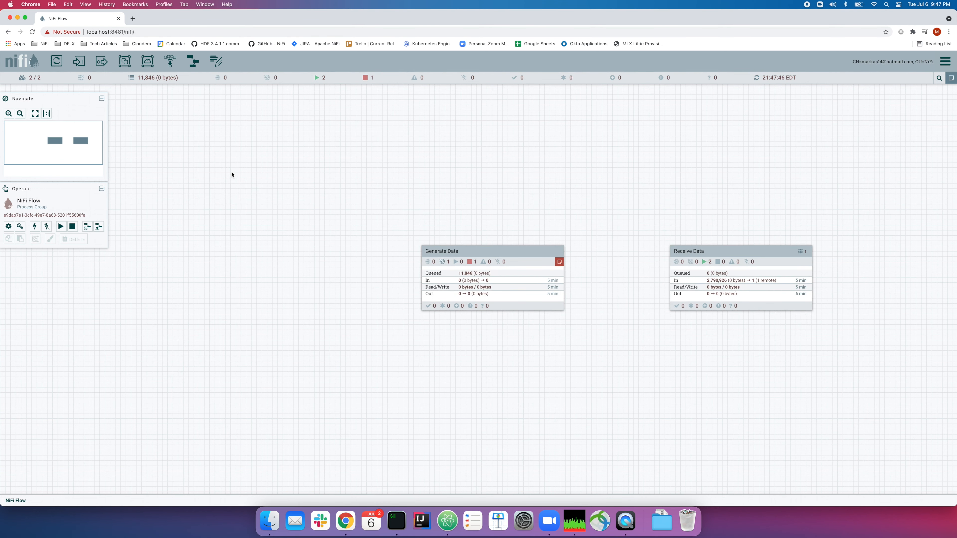
Add GenerateFlowFile and UpdateAttribute processors and link them with a success connection
drag(57, 61, 183, 156)
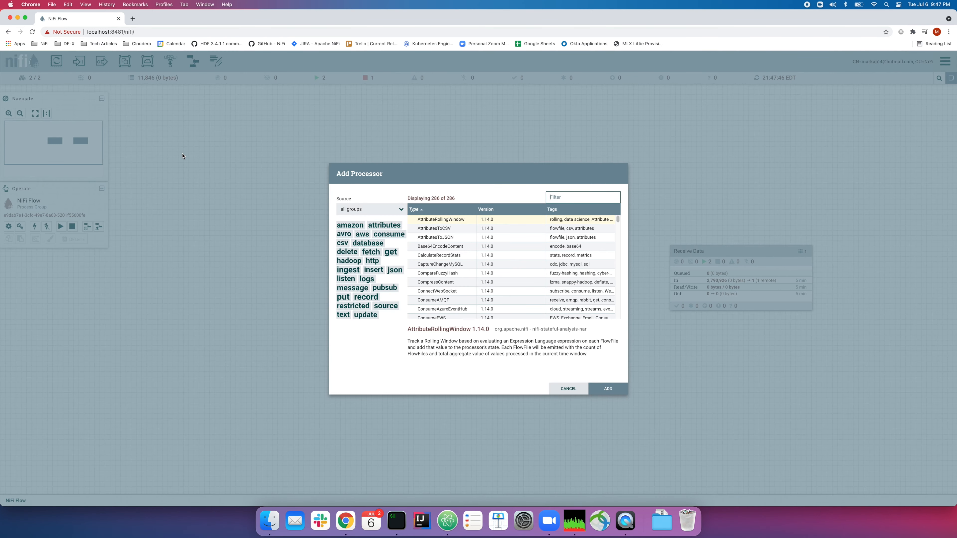
text(Generate)
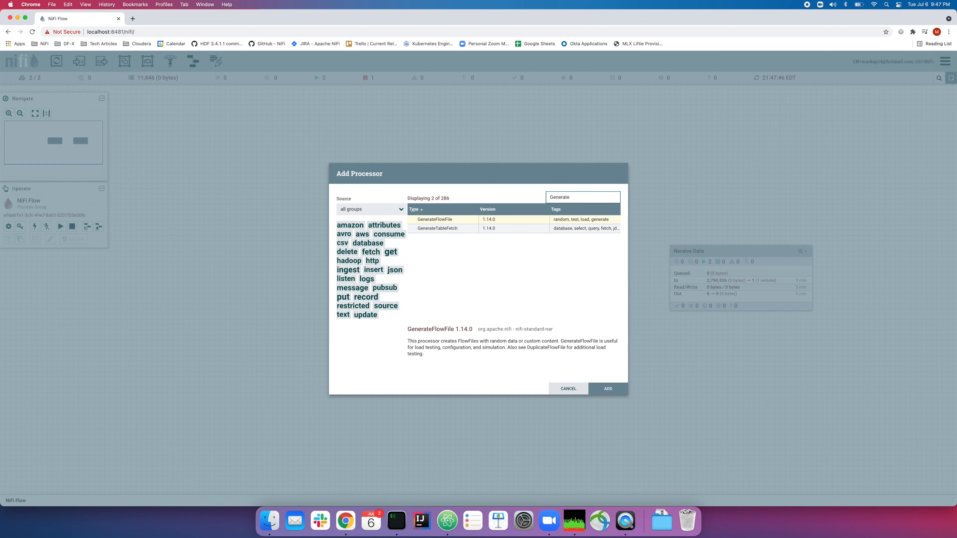
key(Return)
drag(56, 61, 187, 243)
text(UpdateA)
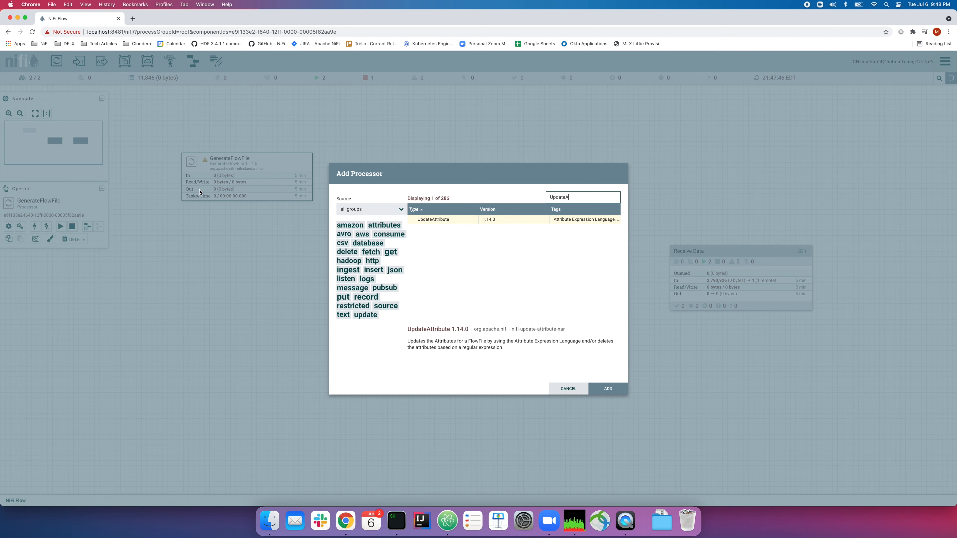
key(Return)
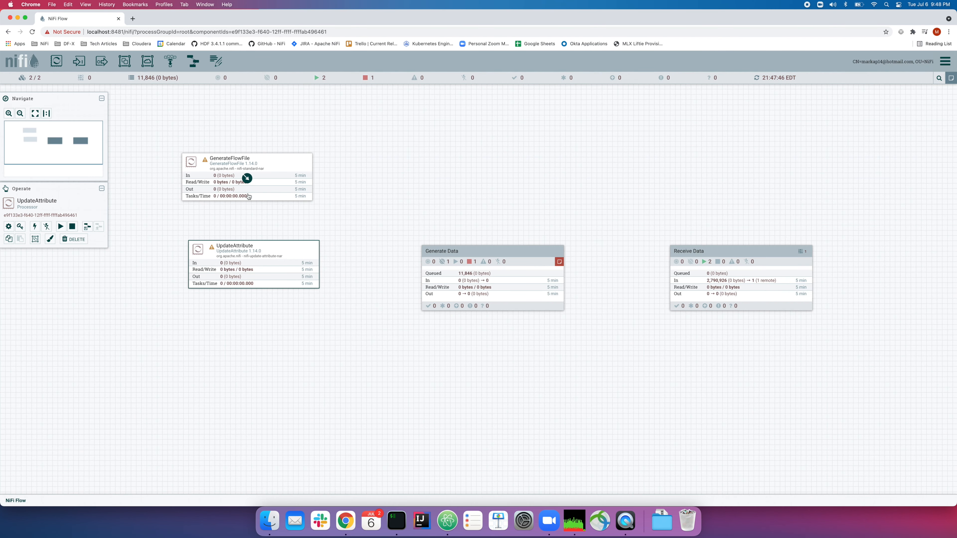
drag(247, 179, 256, 274)
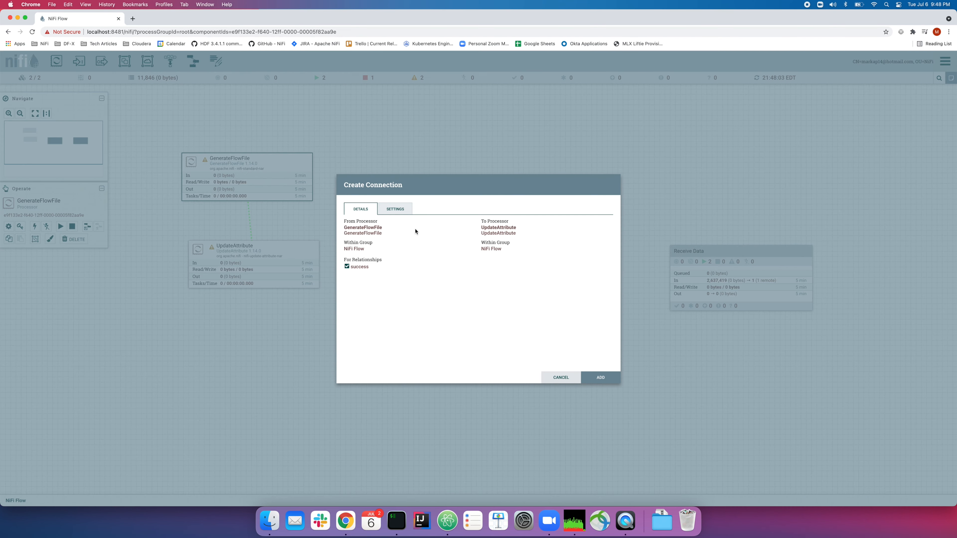
click(412, 214)
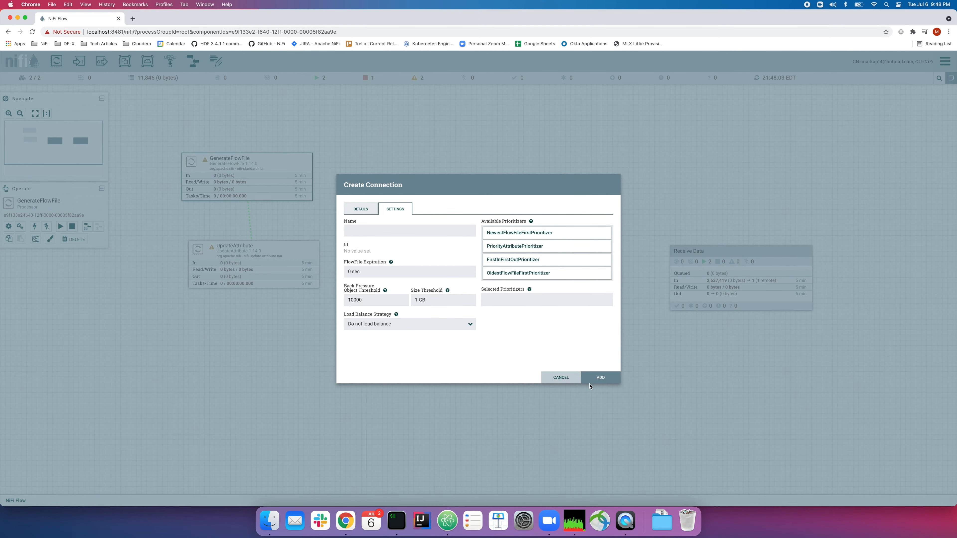
click(600, 383)
Set GenerateFlowFile's File Size property to 1 MB and apply
double_click(249, 177)
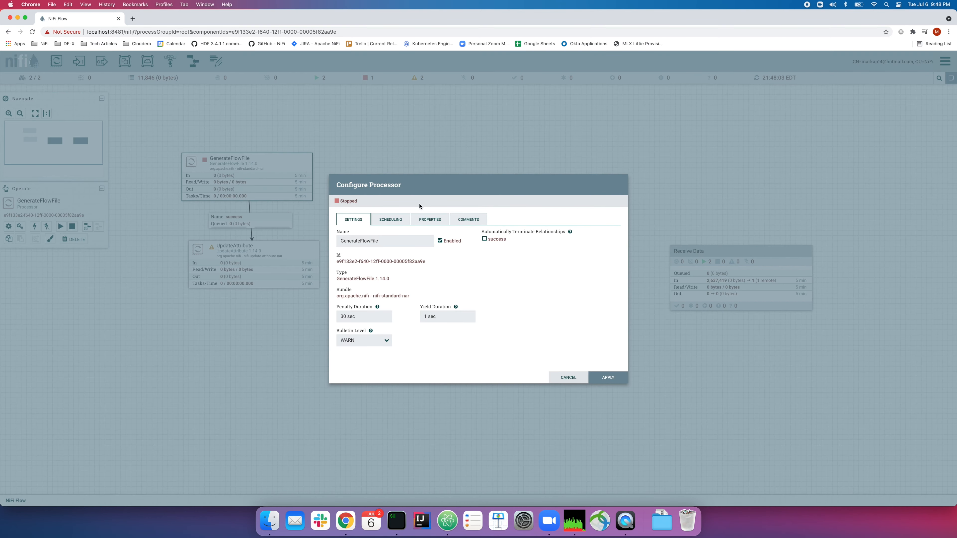
click(429, 220)
click(484, 259)
text(1 MB)
key(Return)
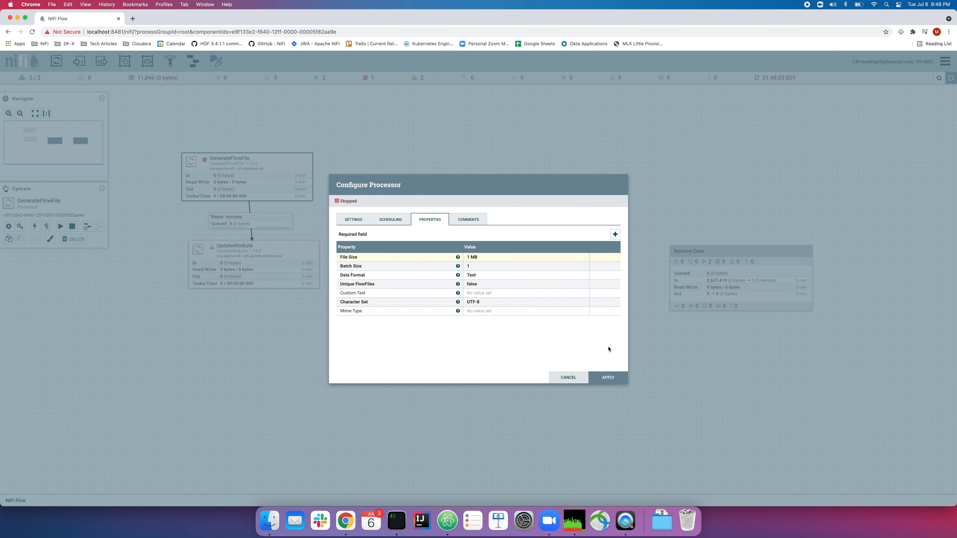
click(608, 377)
Start GenerateFlowFile briefly, then stop it so FlowFiles queue in success
right_click(289, 166)
click(292, 181)
right_click(289, 174)
click(301, 188)
click(374, 198)
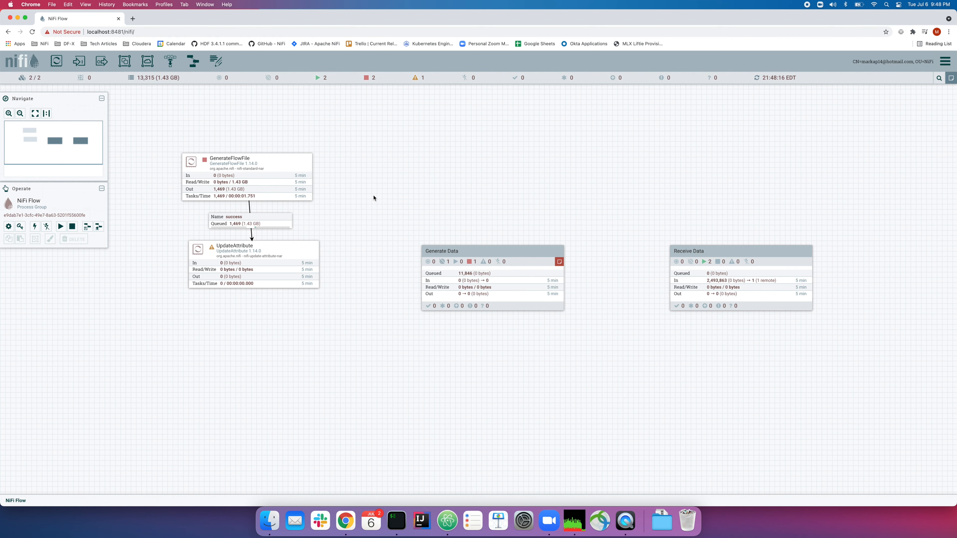
right_click(361, 242)
click(368, 246)
right_click(273, 223)
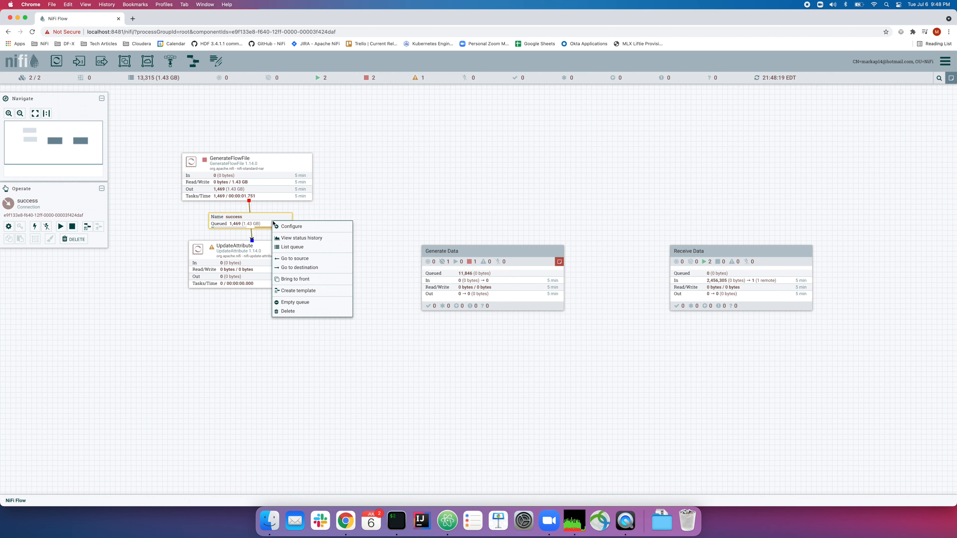
click(294, 247)
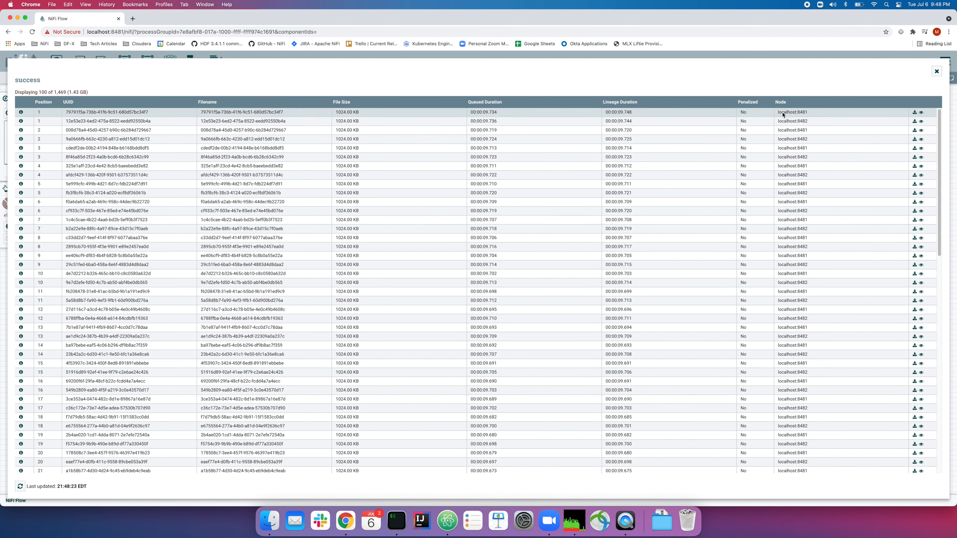
drag(783, 113, 821, 142)
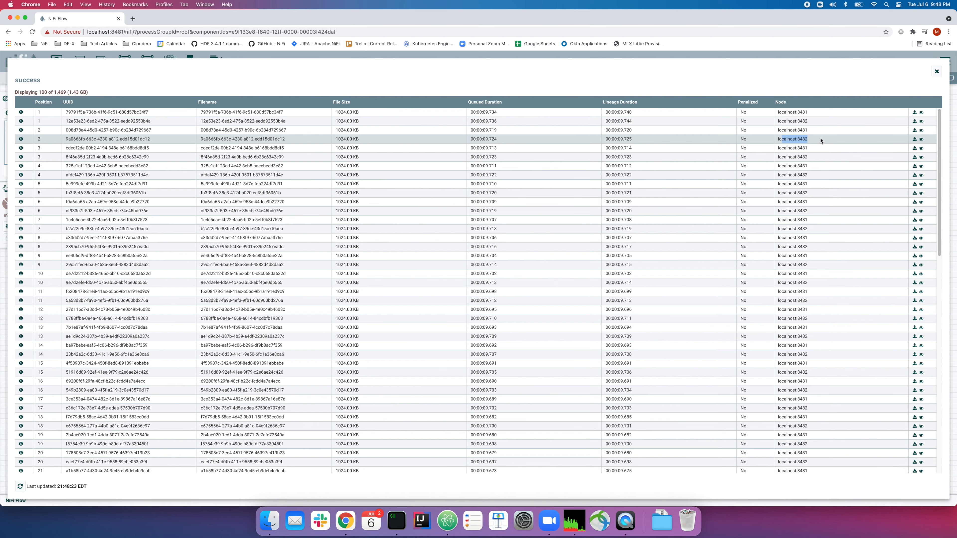
click(937, 71)
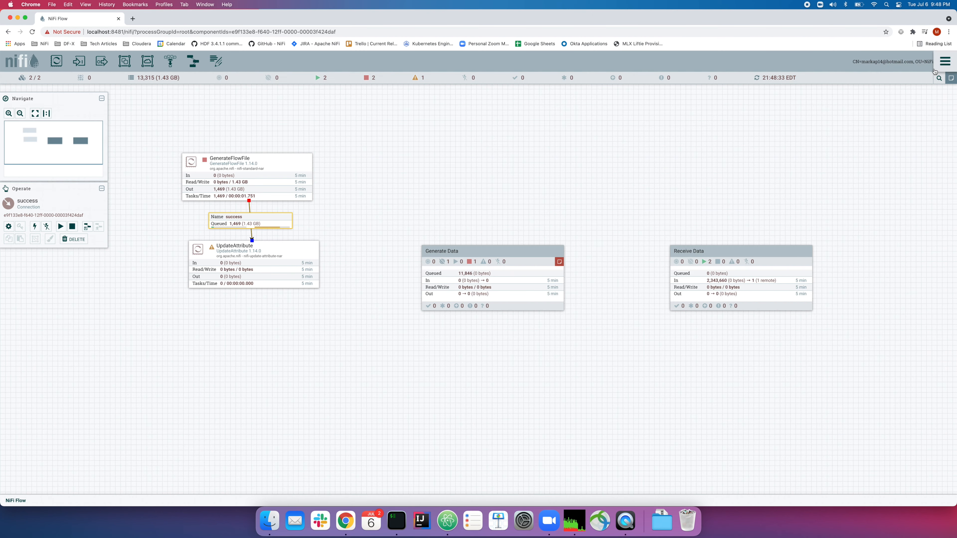
right_click(345, 229)
click(347, 239)
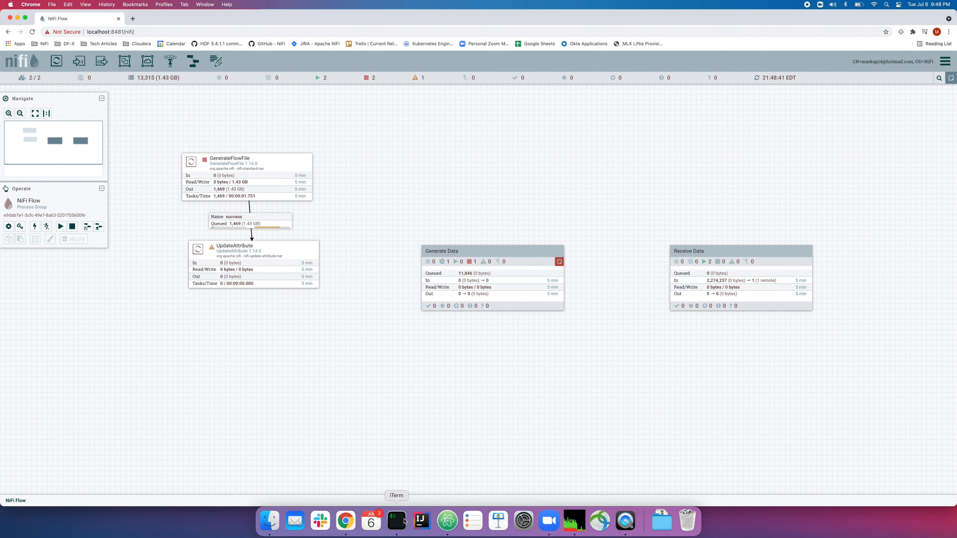
Quit vi with :q and change into the ../node2 directory
click(396, 522)
click(464, 360)
text(:)
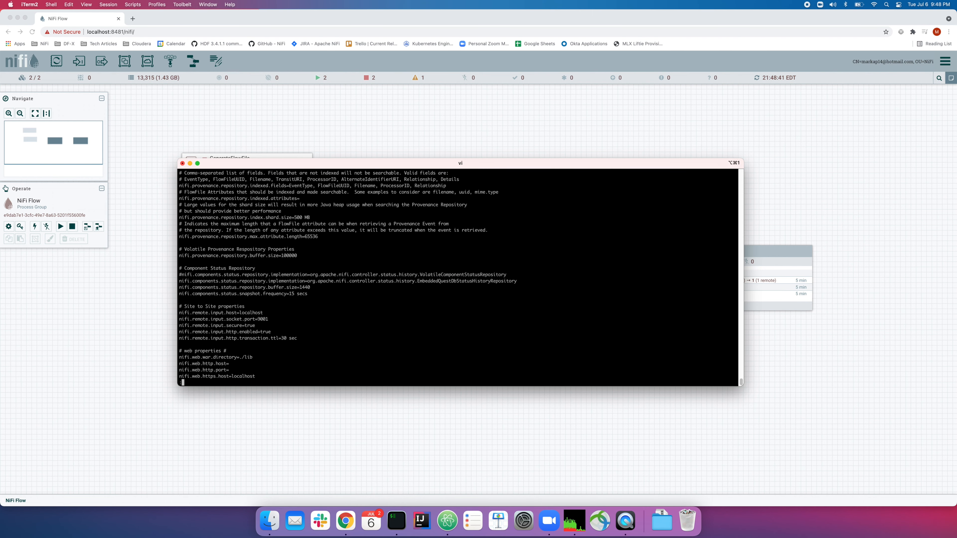
text(q)
key(Return)
text(cd ../node2)
key(Return)
Run bin/nifi.sh decommission for node2, then refresh the NiFi canvas
text(bin/nif)
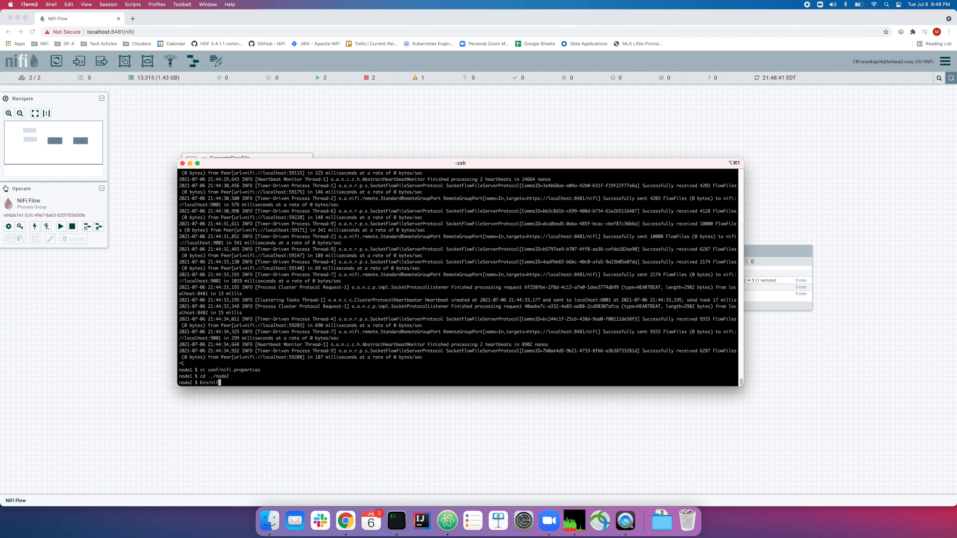
text(i.sh decommission)
key(Return)
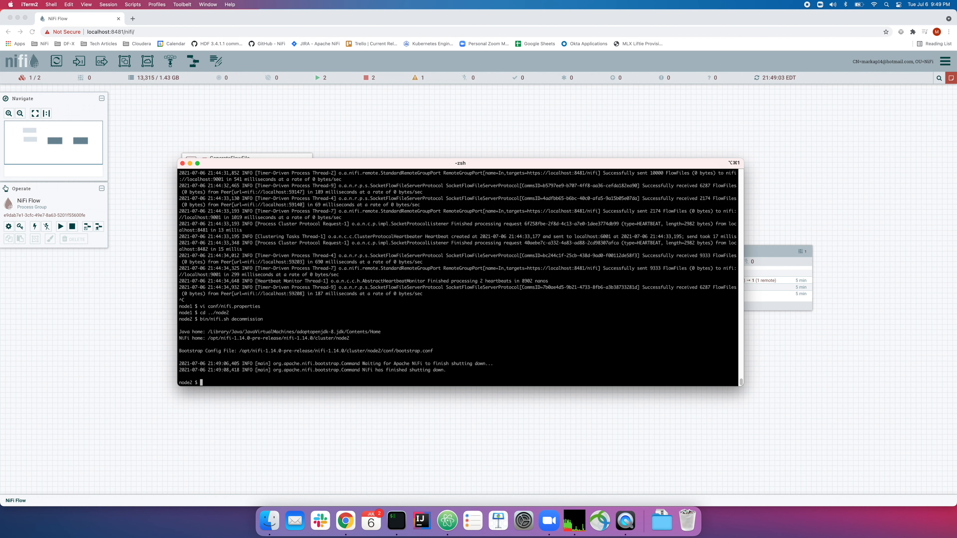
right_click(442, 140)
click(453, 146)
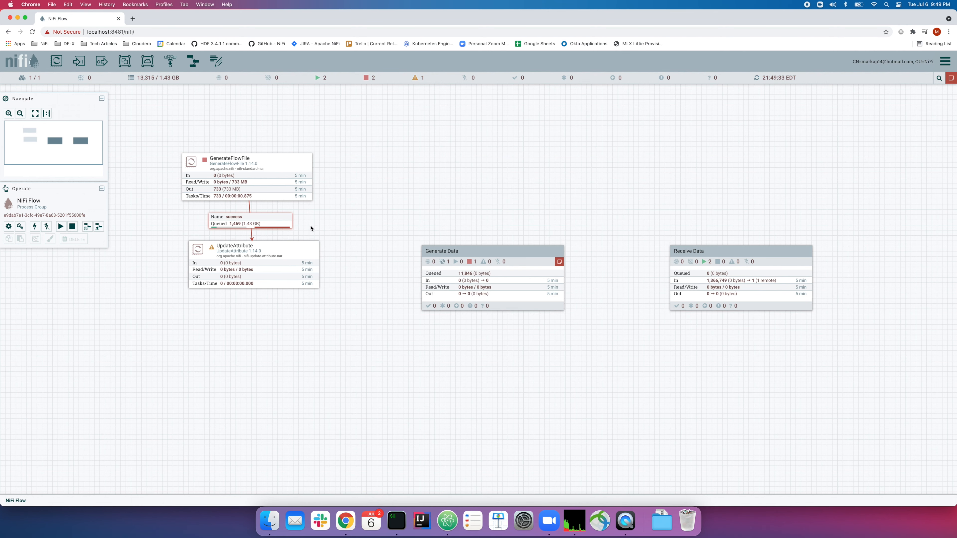
right_click(272, 218)
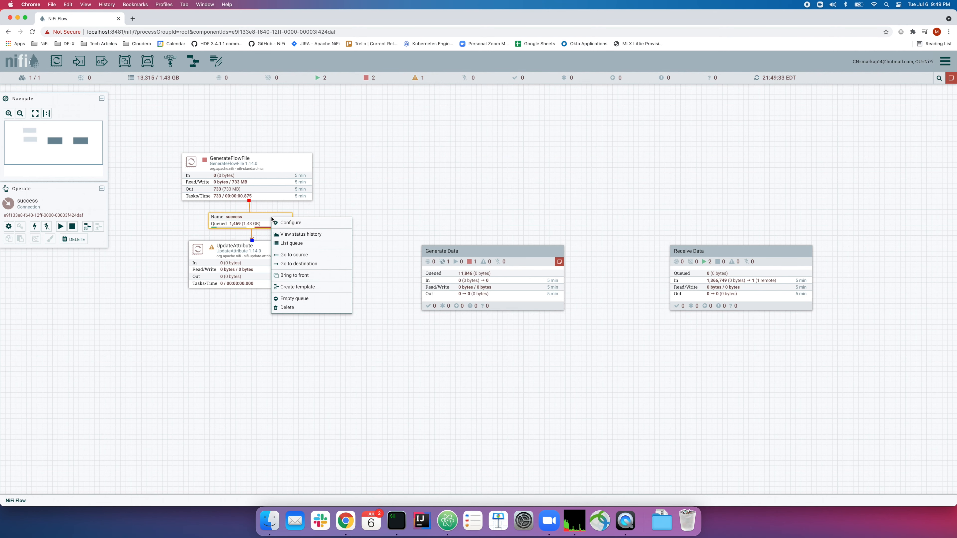
click(294, 244)
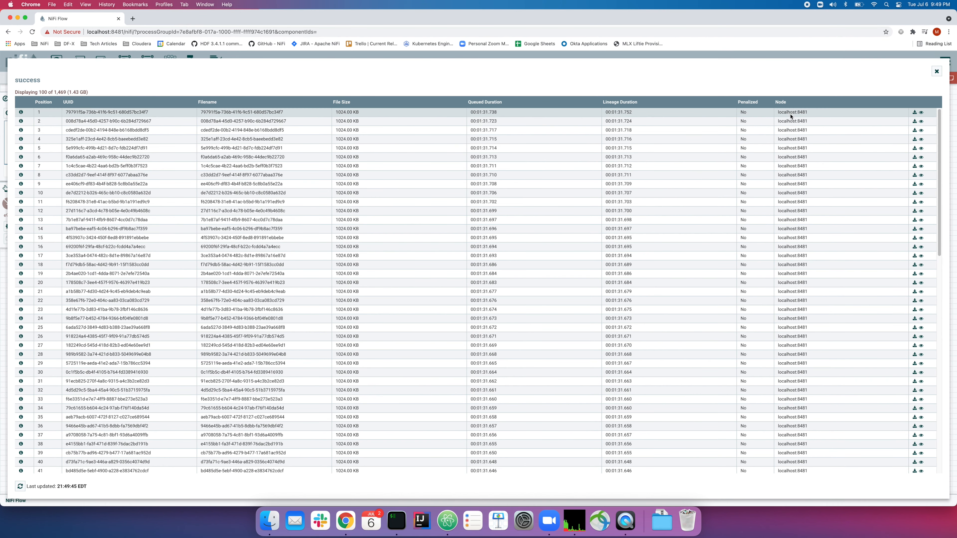
drag(790, 114, 811, 164)
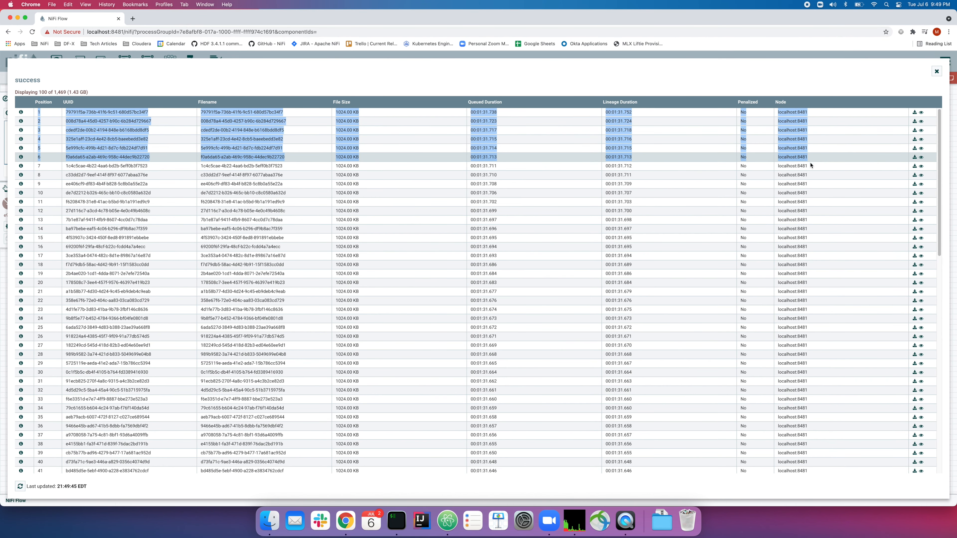
click(811, 166)
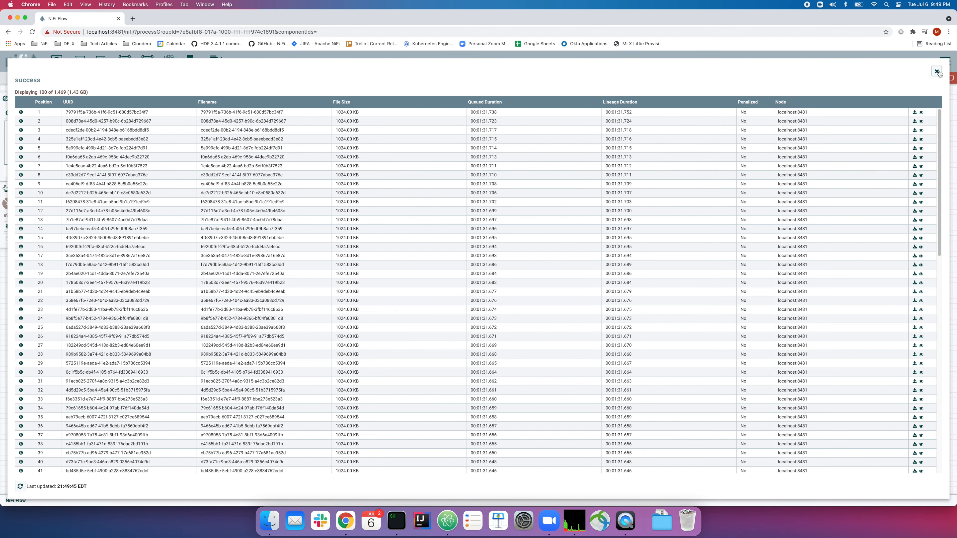
click(937, 72)
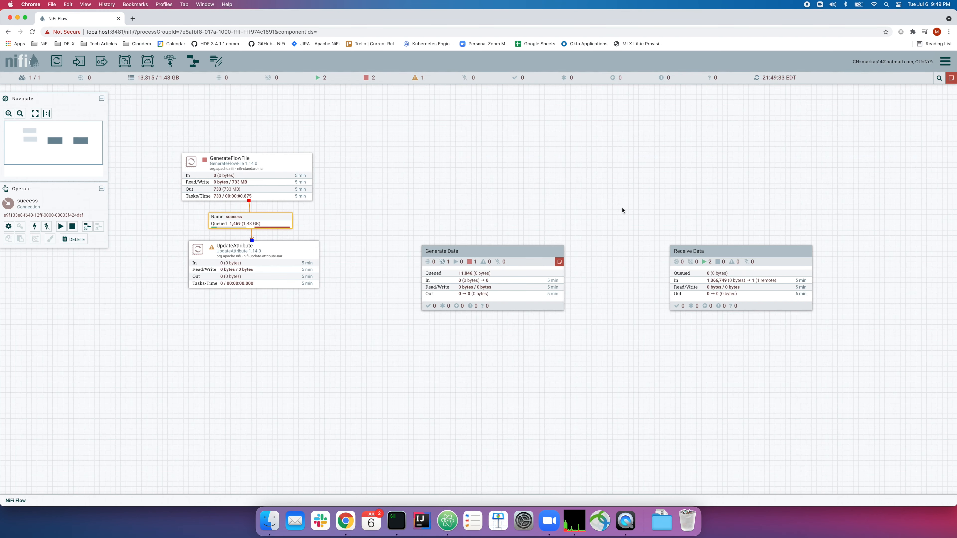